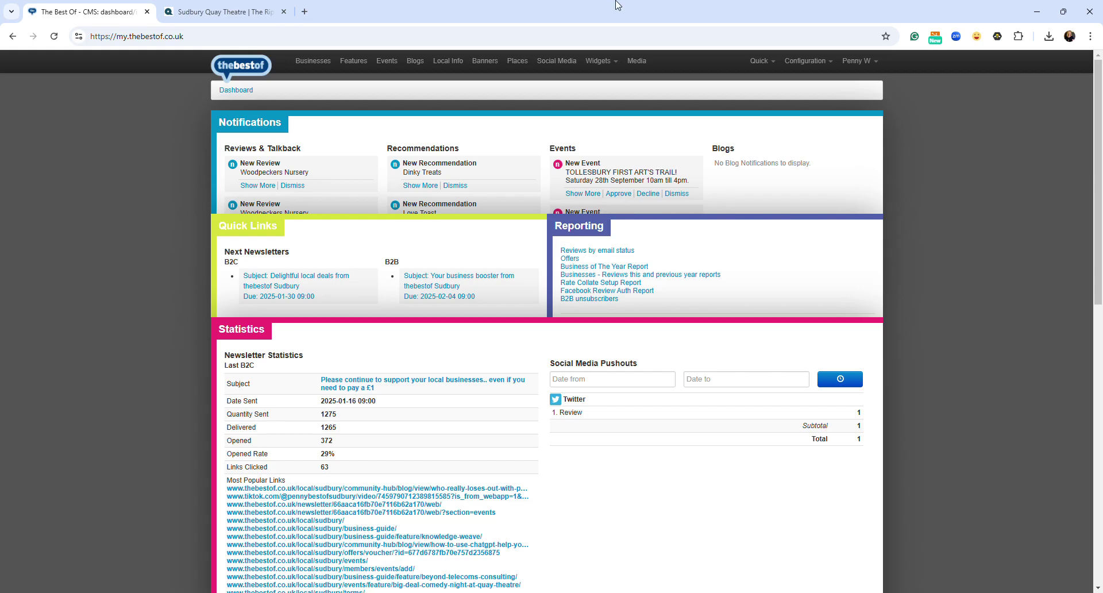
Step: Start a new event in the events section and name it "The Ripper Files"
left_click(393, 66)
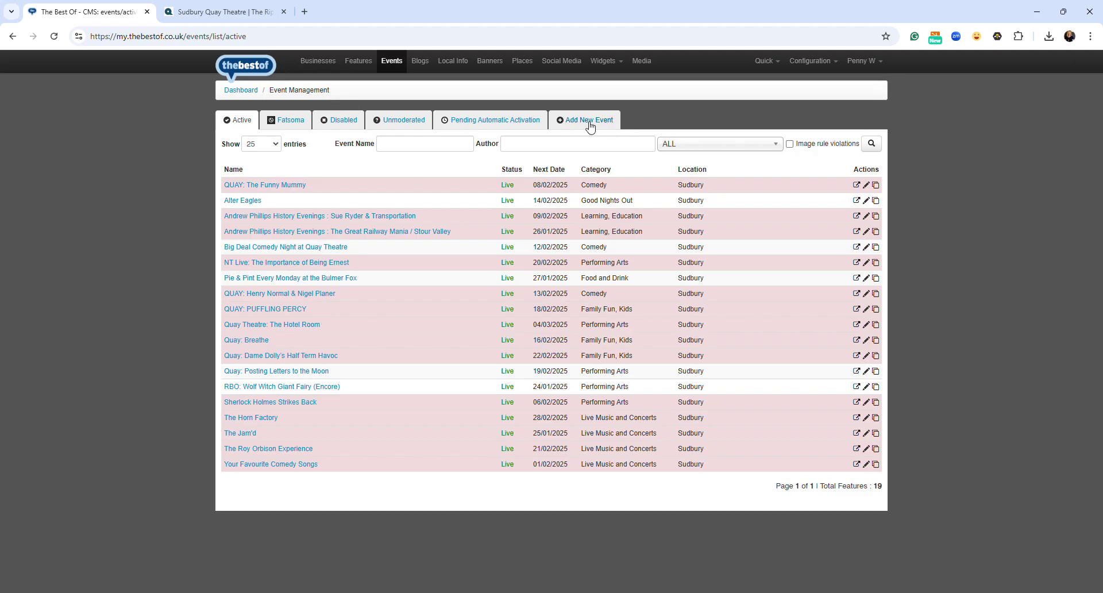
left_click(221, 17)
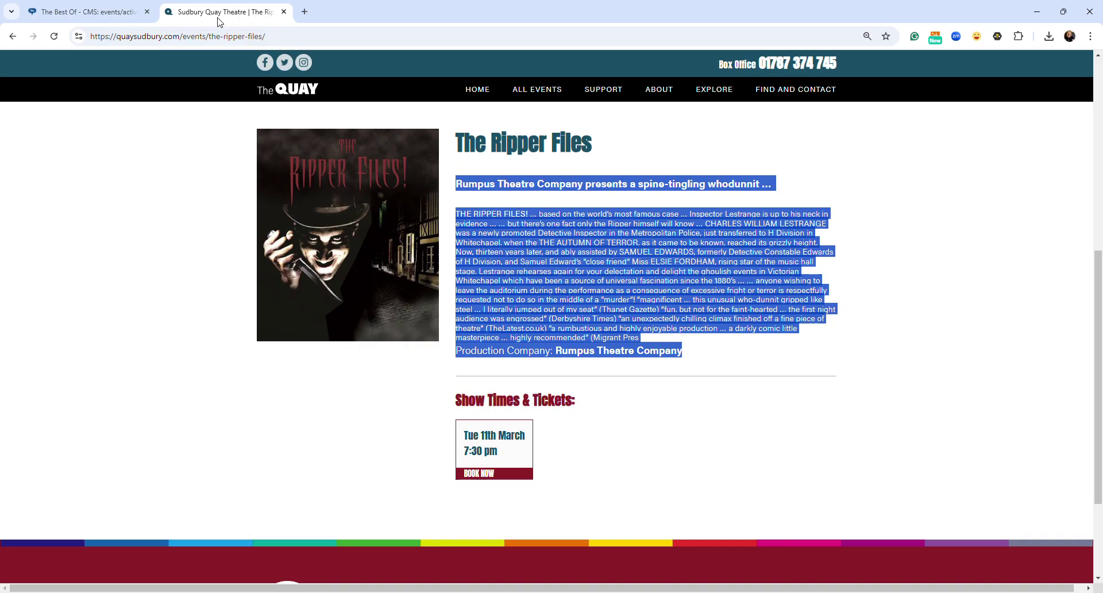
left_click(137, 10)
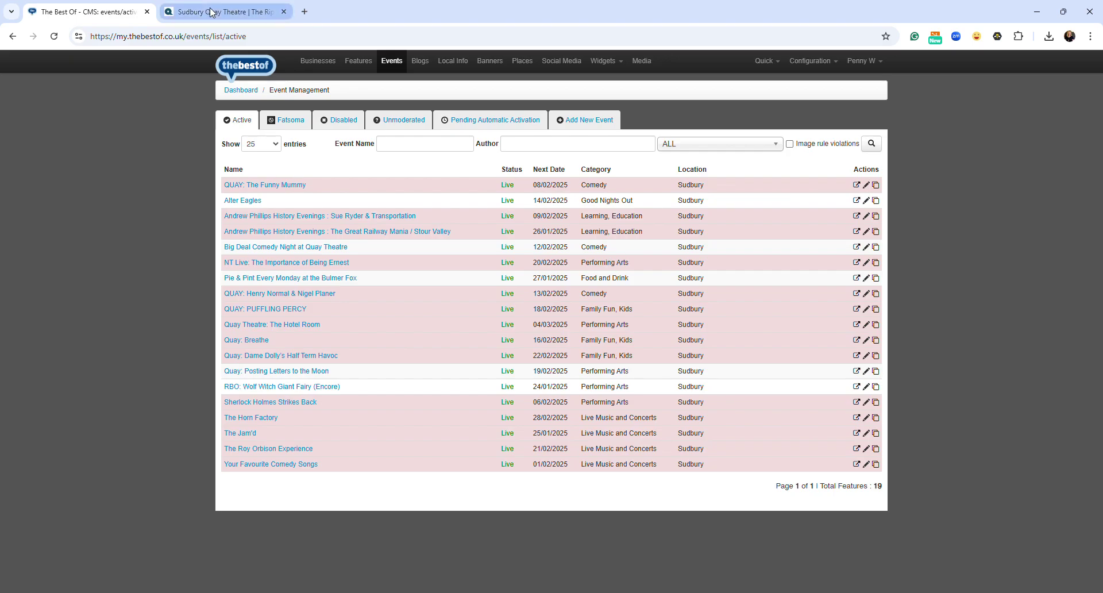
left_click(587, 119)
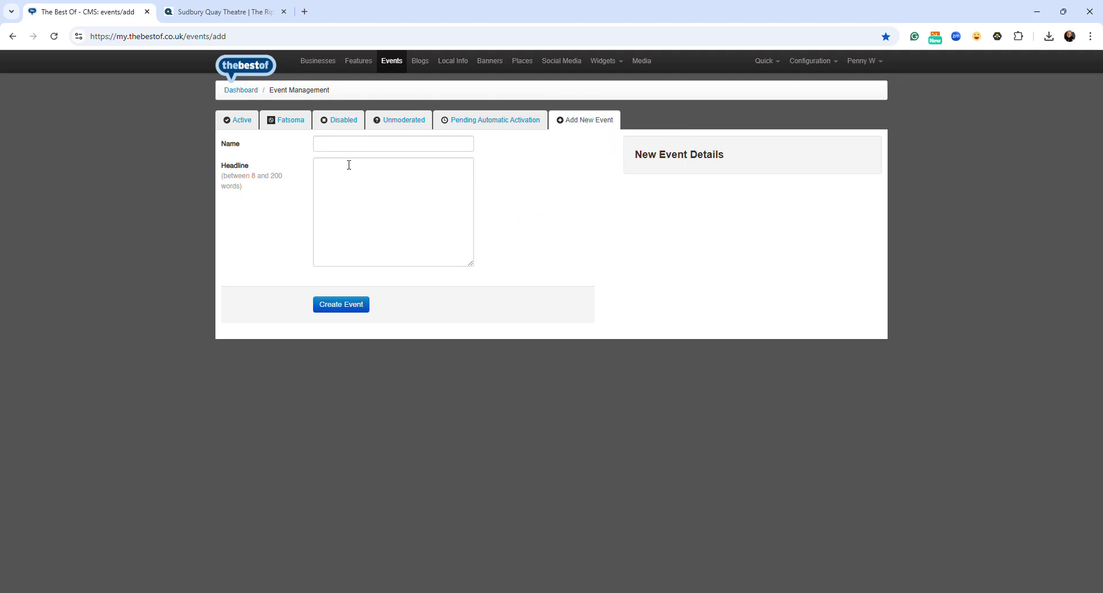
left_click(368, 151)
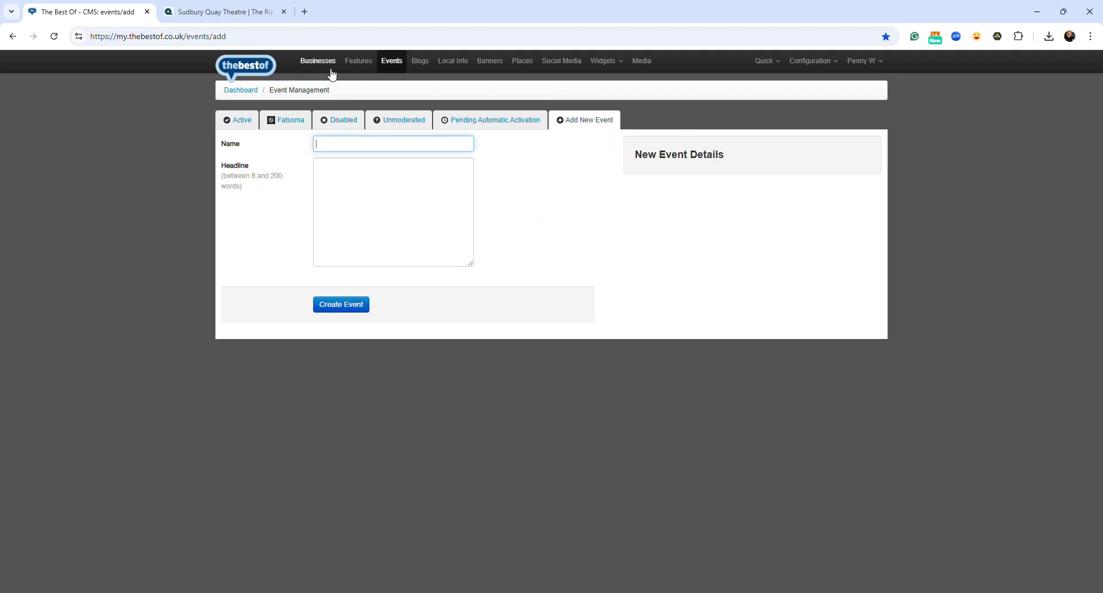
type("The Ripper Files")
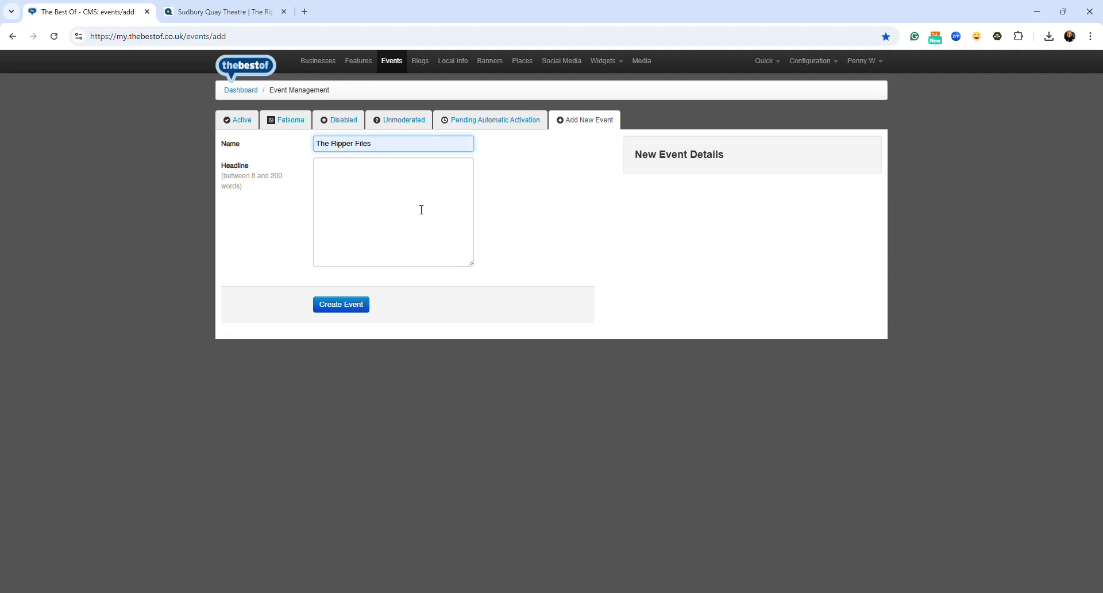
Step: Fill the headline with the show title and the Rumpus Theatre Company tagline copied from the Quay Theatre event page
left_click(352, 246)
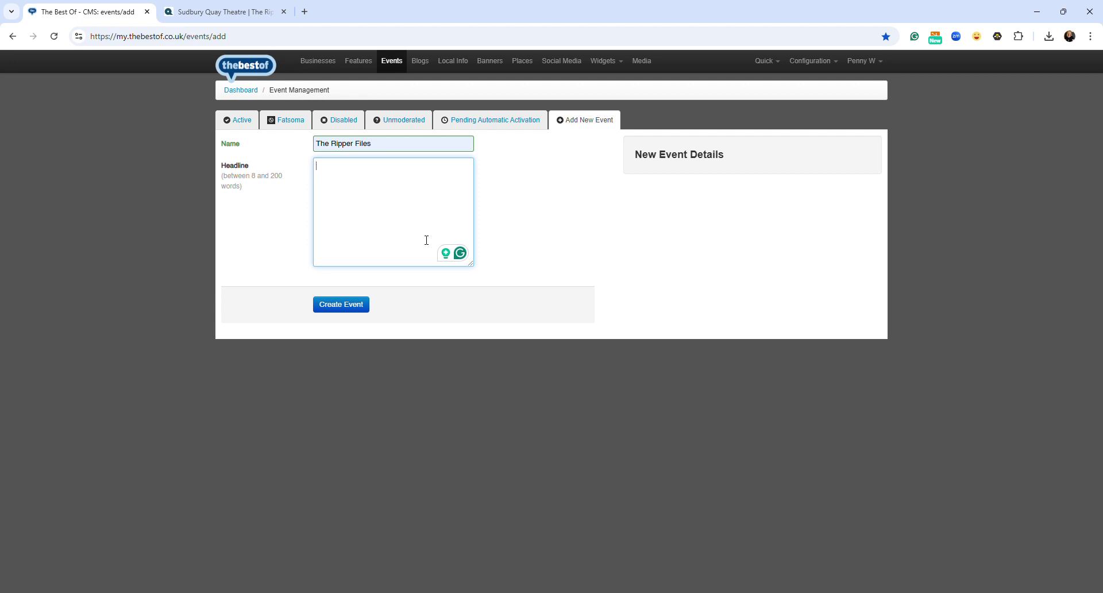
left_click(224, 13)
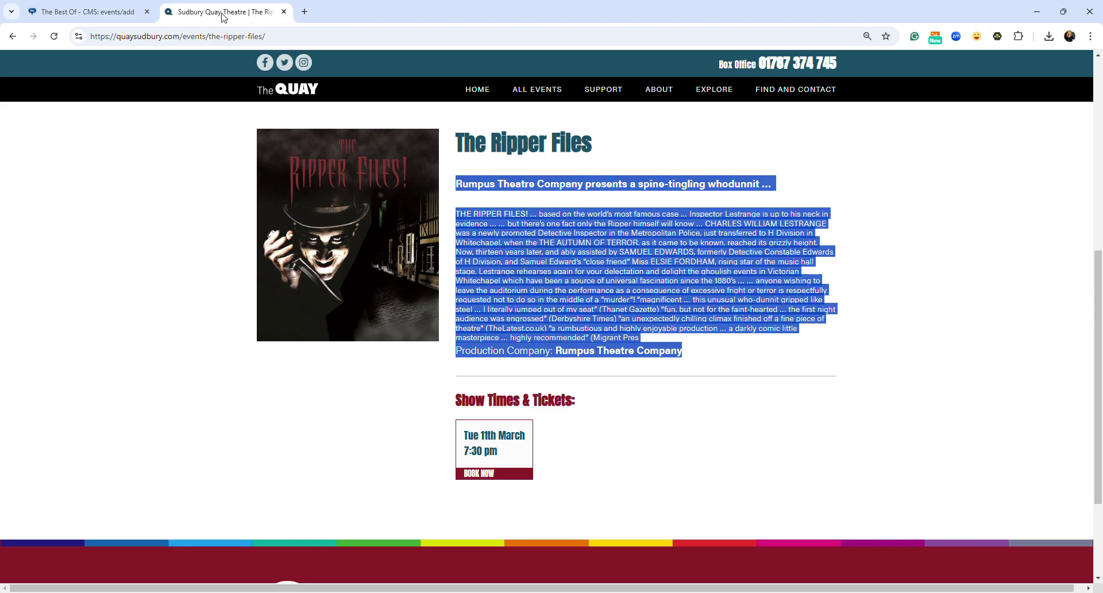
left_click(614, 238)
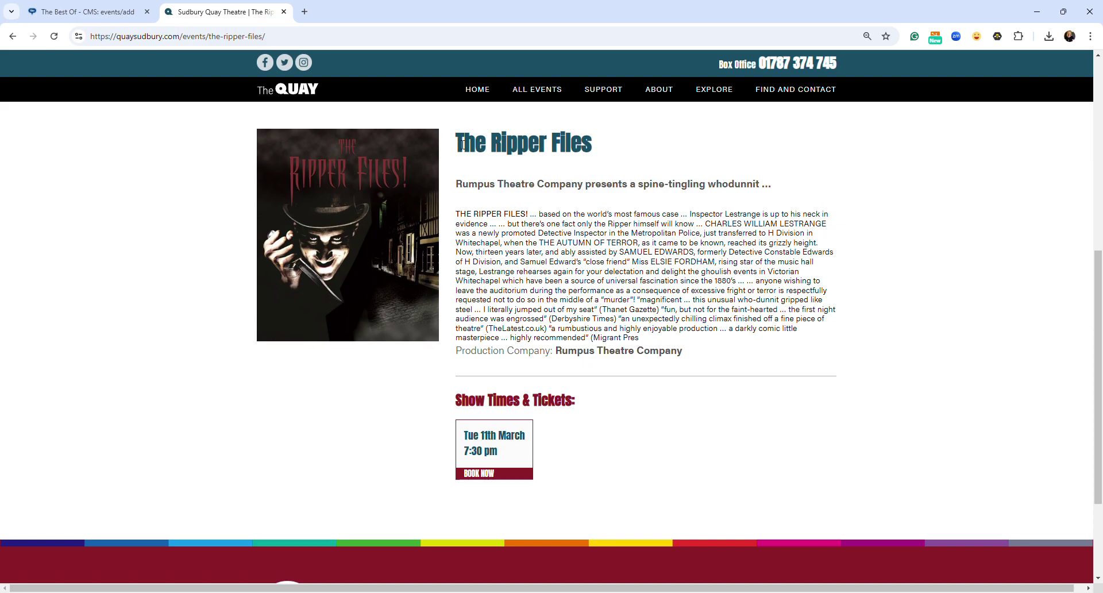
left_click_drag(464, 144, 783, 182)
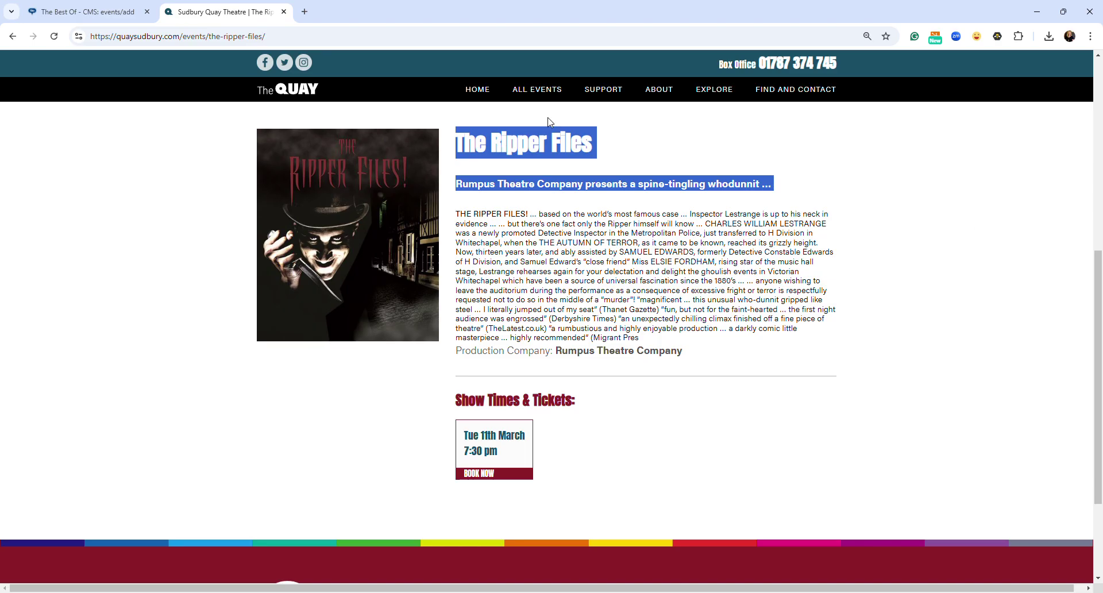
left_click(64, 14)
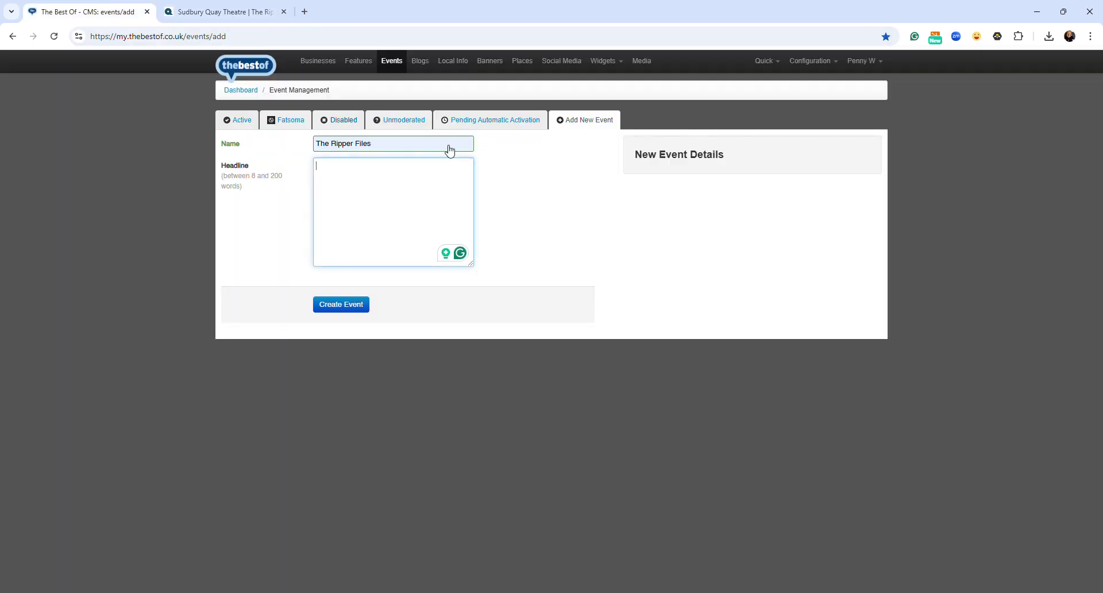
left_click(412, 196)
type("The Ripper Files Rumpus Theatre Company presents a spine-tingling whodunnit …")
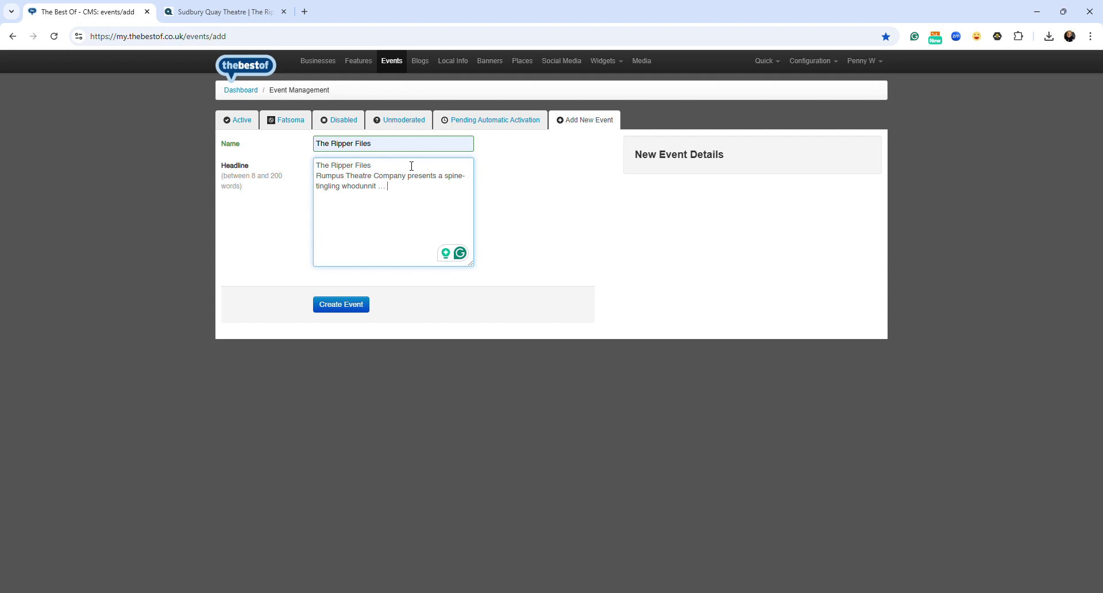
Step: Insert a blank line between the title and tagline in the headline, and create the event
left_click(389, 169)
key("Return")
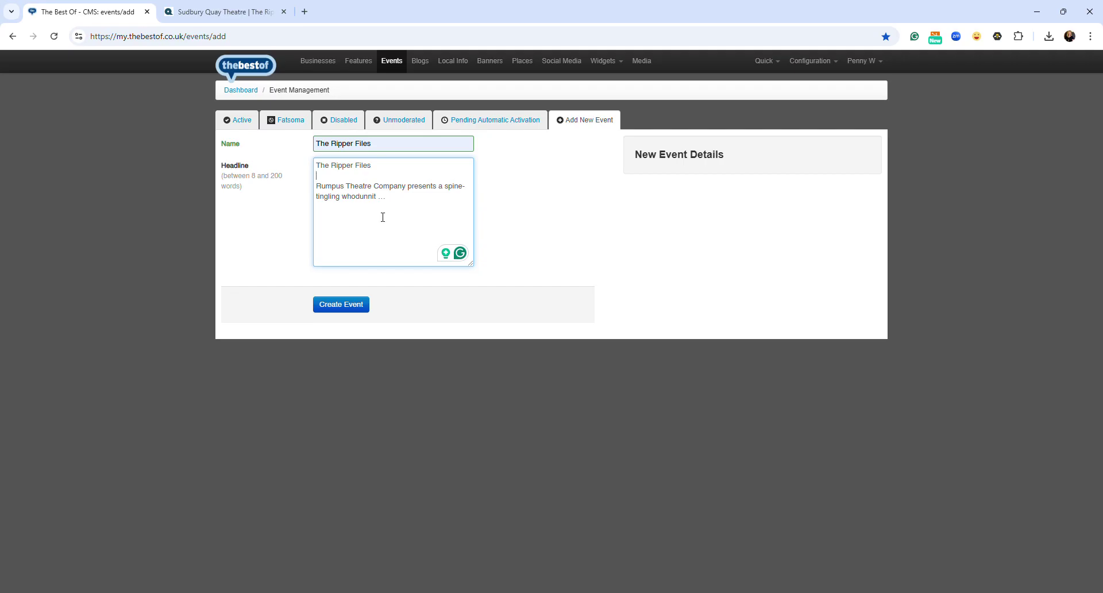
left_click(339, 311)
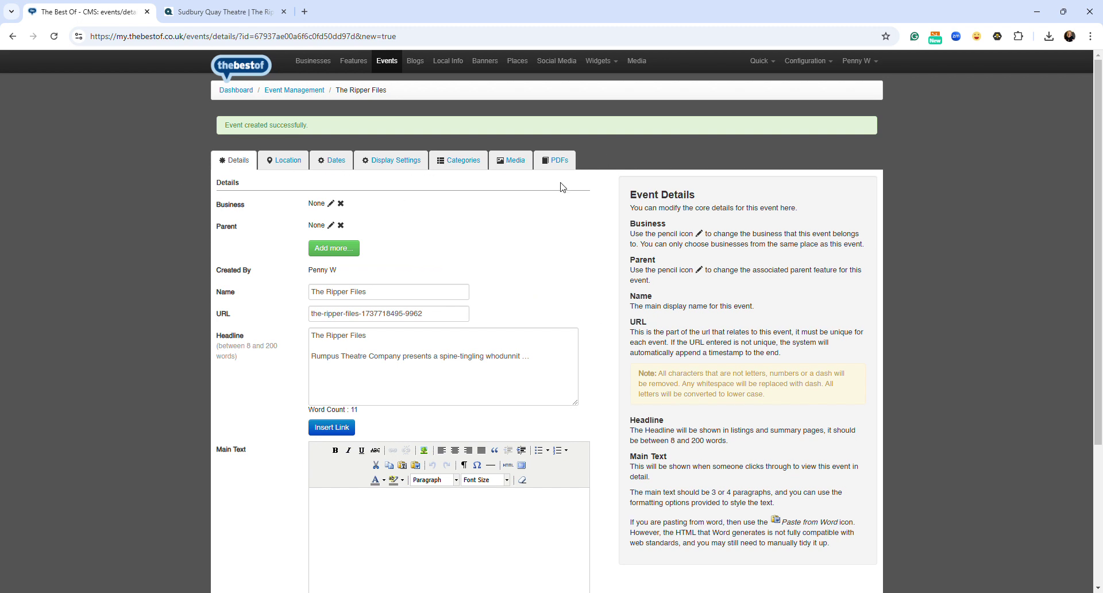
Step: Assign The Quay Theatre as the event's business
scroll(446, 244, "down", 1)
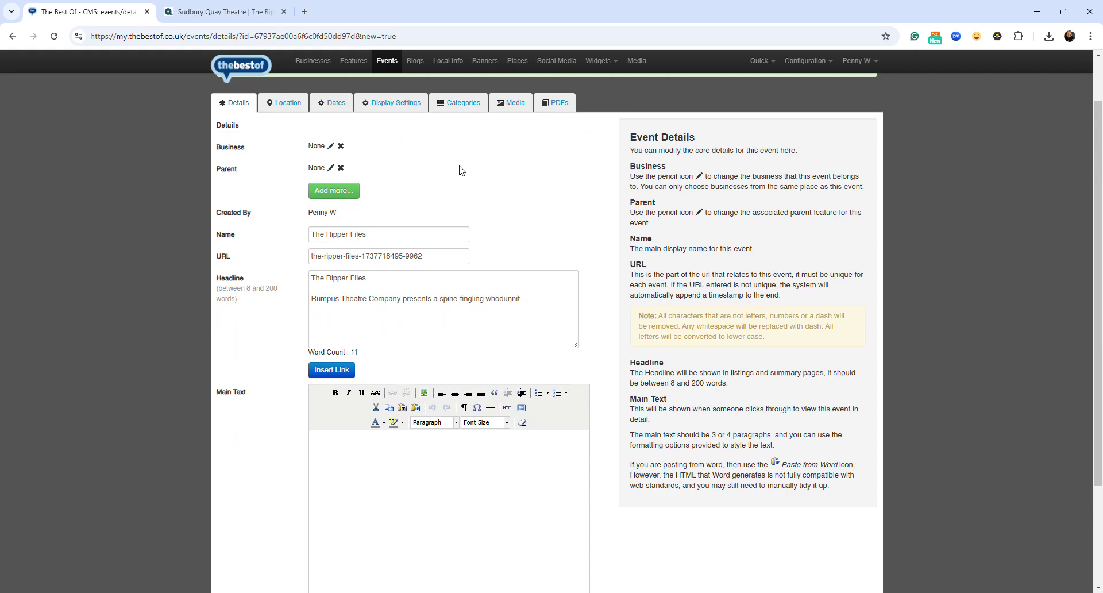
left_click(331, 146)
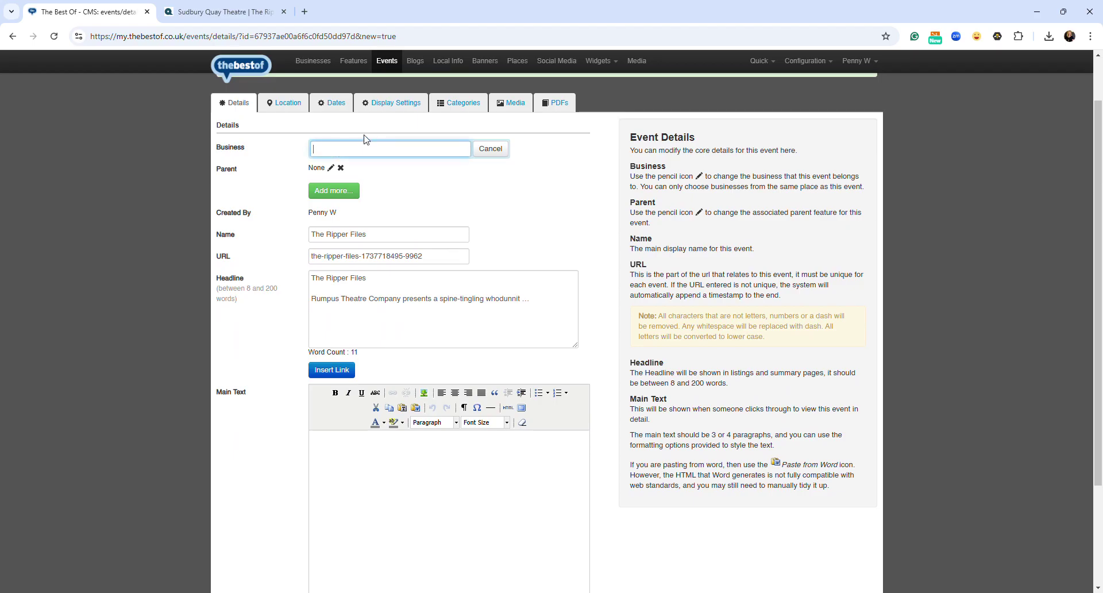
type("Quay")
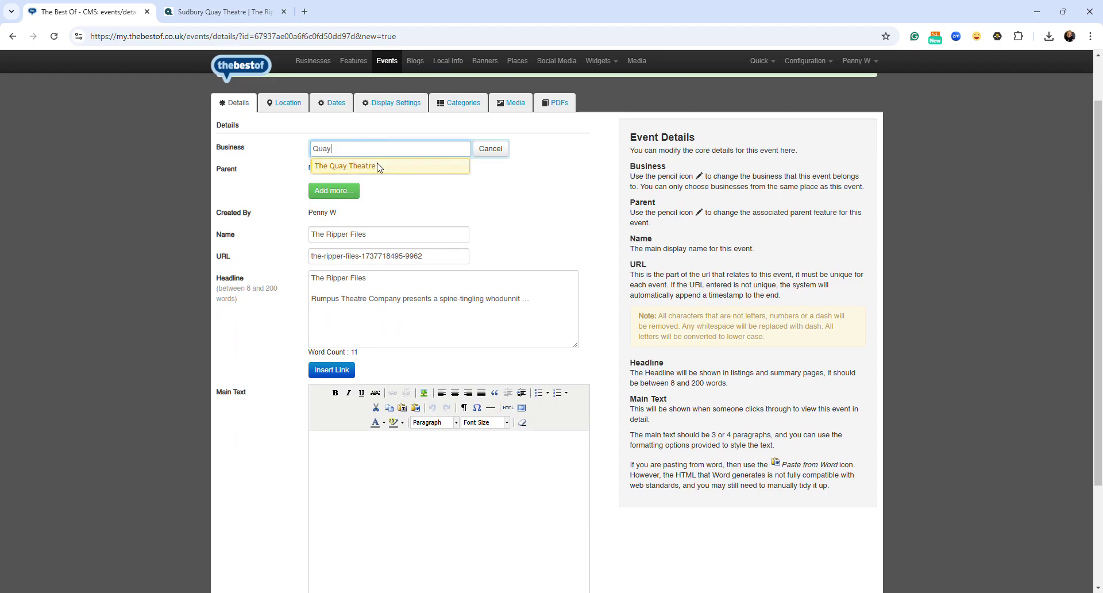
left_click(379, 166)
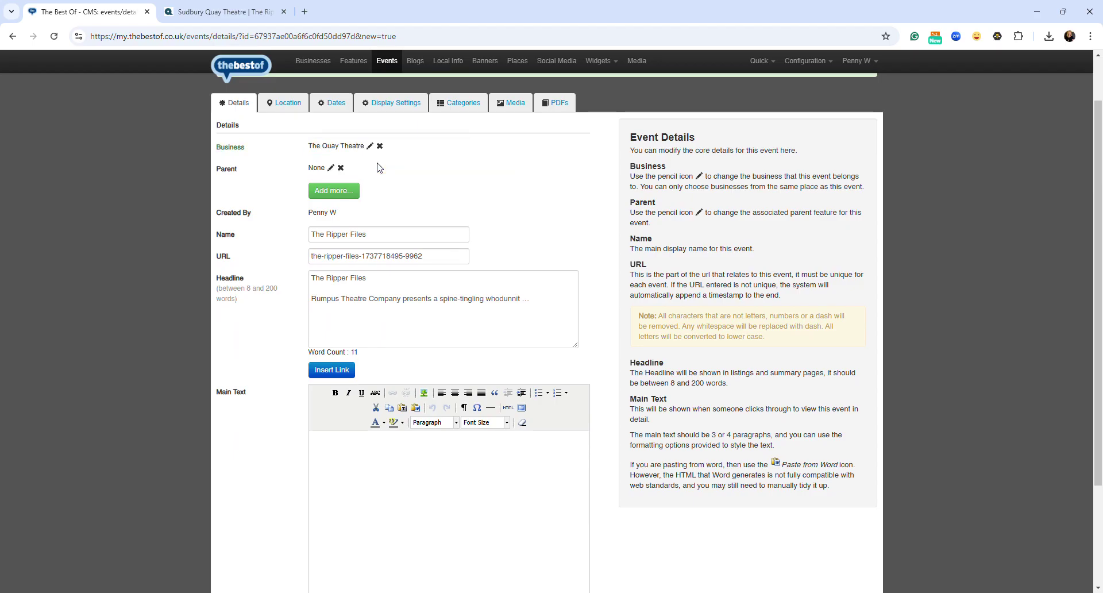
Step: Set the event's parent feature to Quay Theatre
left_click(333, 168)
type("Q")
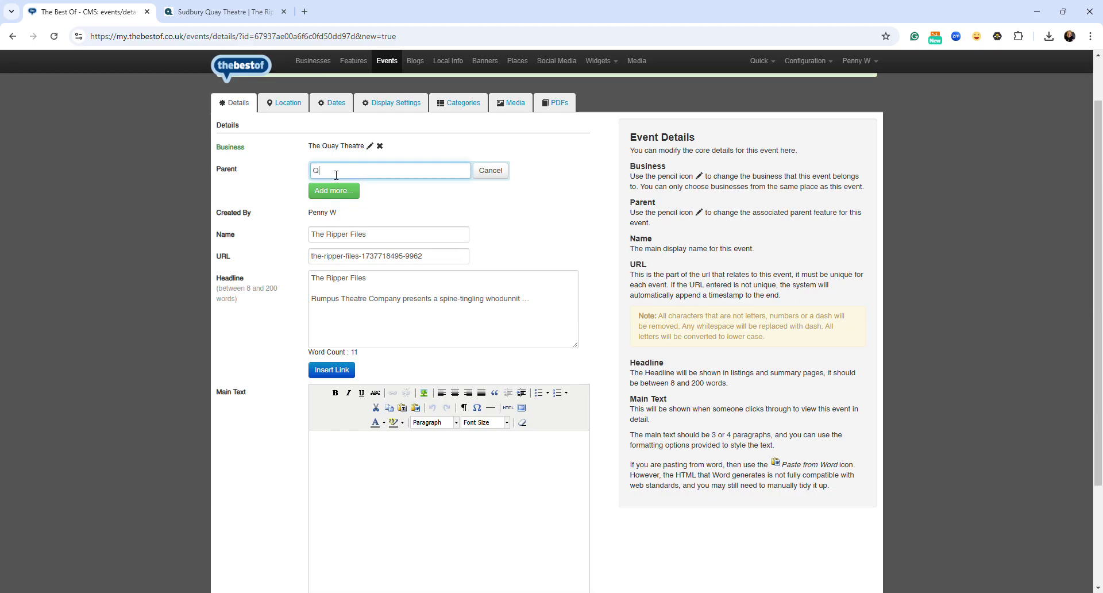
type("ua")
scroll(336, 175, "down", 1)
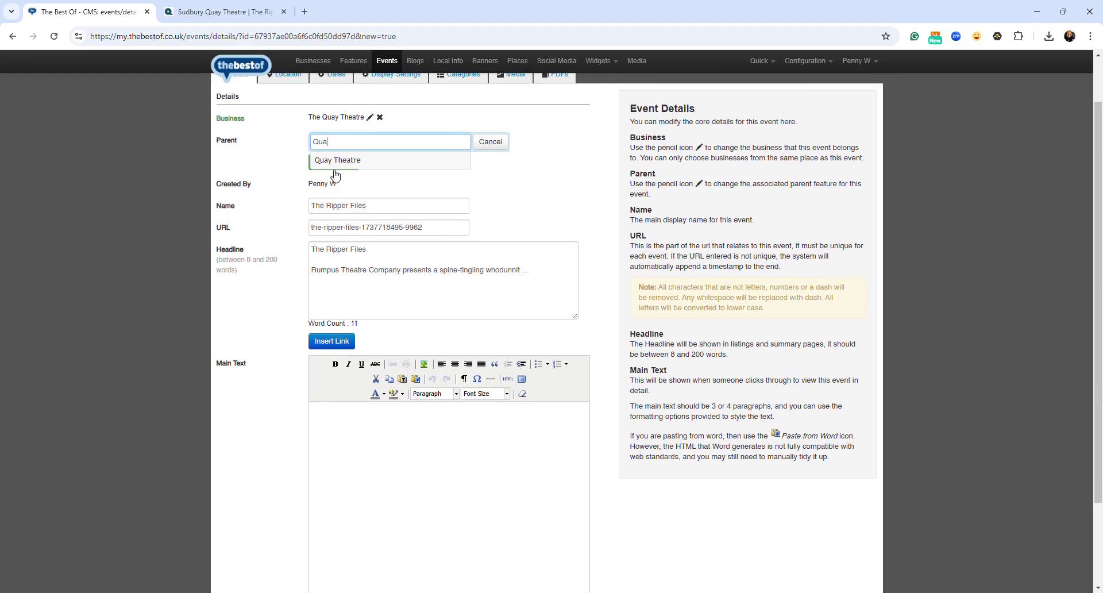
left_click(405, 162)
Step: Copy the full show description, including the production company line, from the Quay Theatre page into the event's main text
scroll(444, 274, "down", 1)
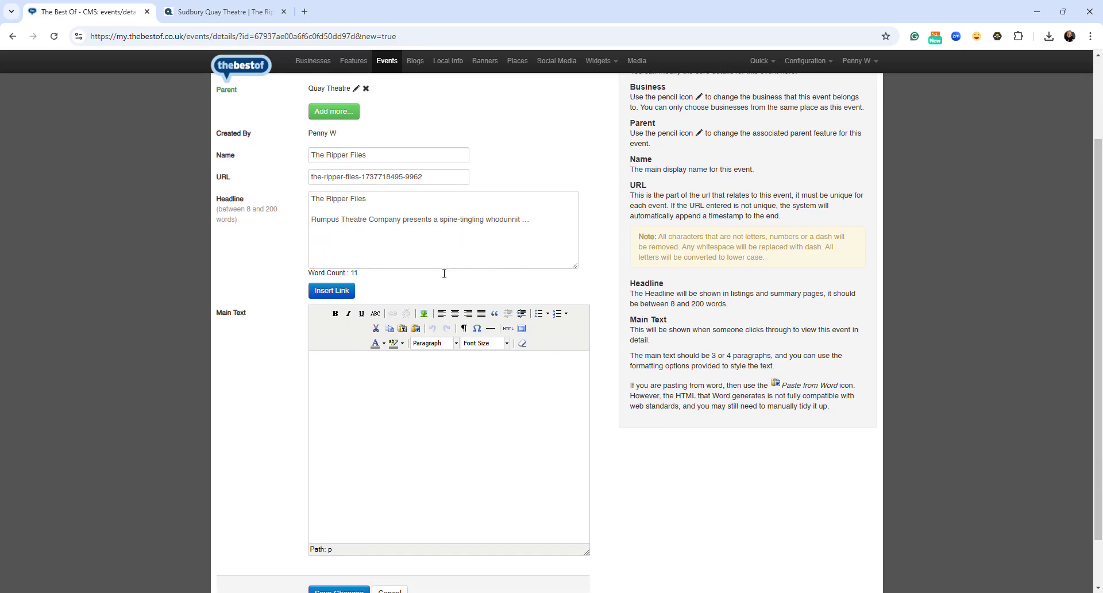
left_click(396, 401)
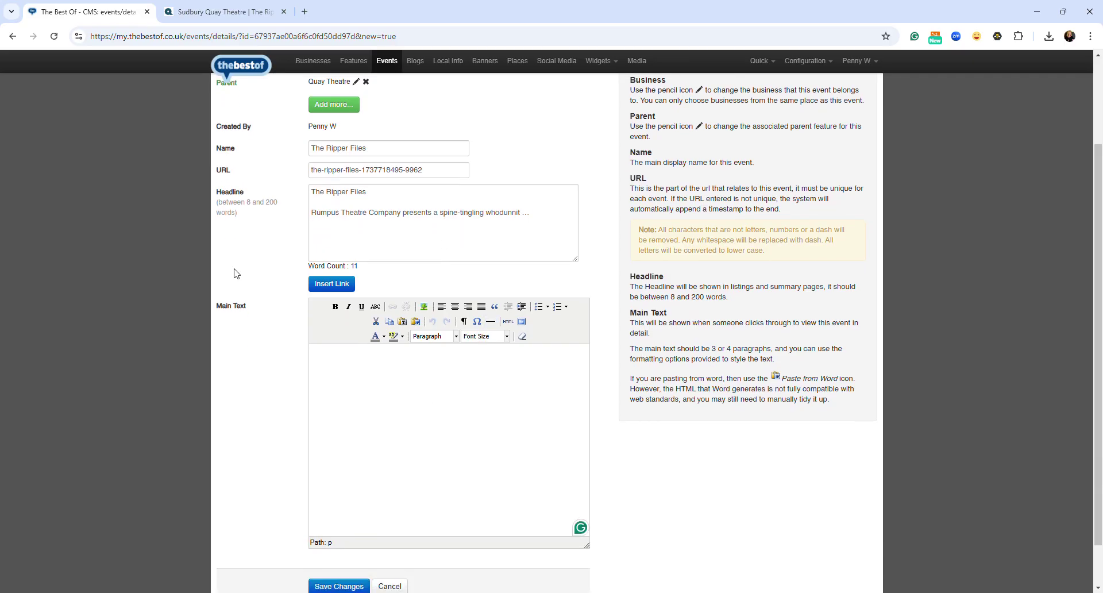
left_click(214, 11)
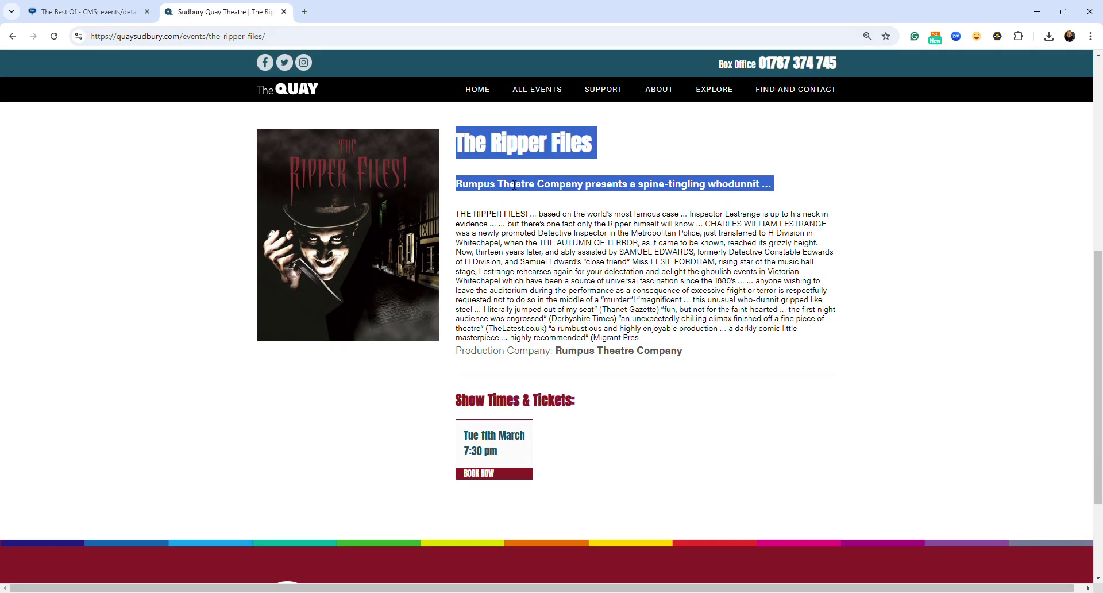
left_click(479, 219)
left_click_drag(456, 214, 766, 352)
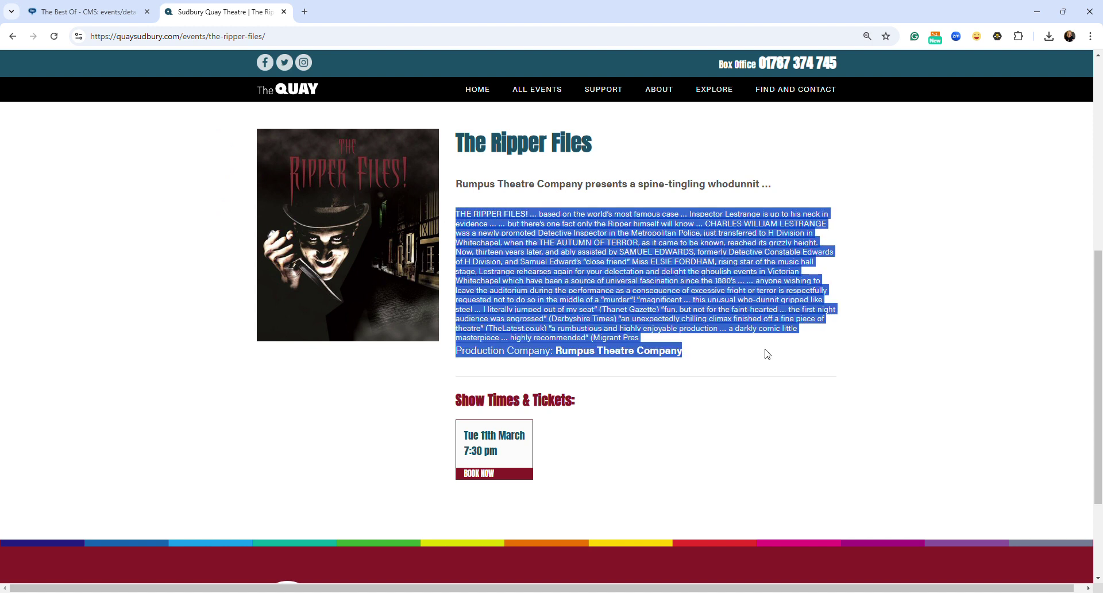
left_click(67, 5)
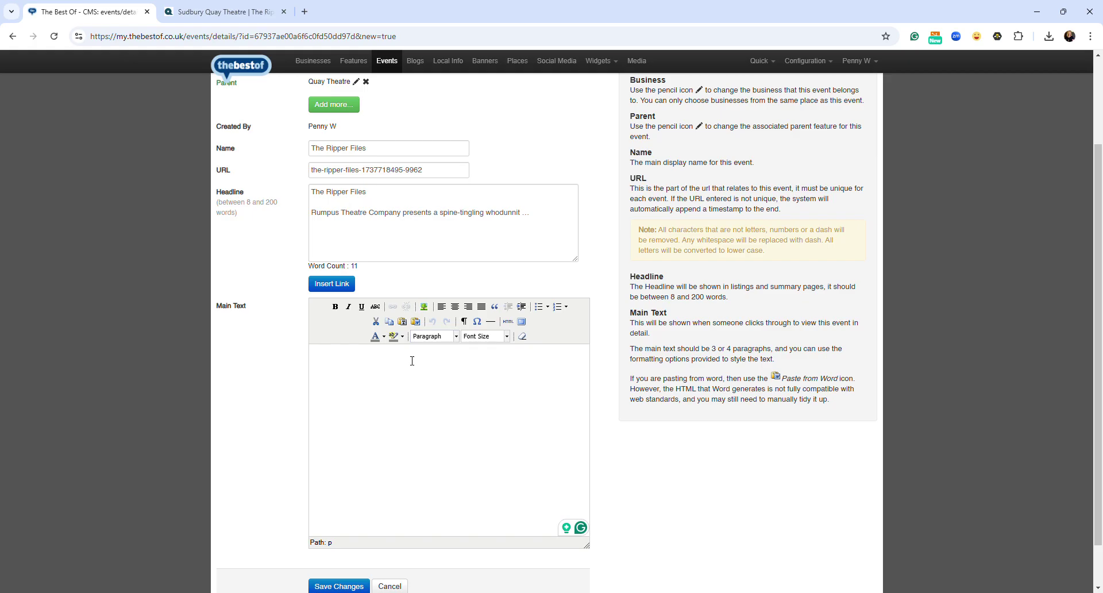
key("ctrl+v")
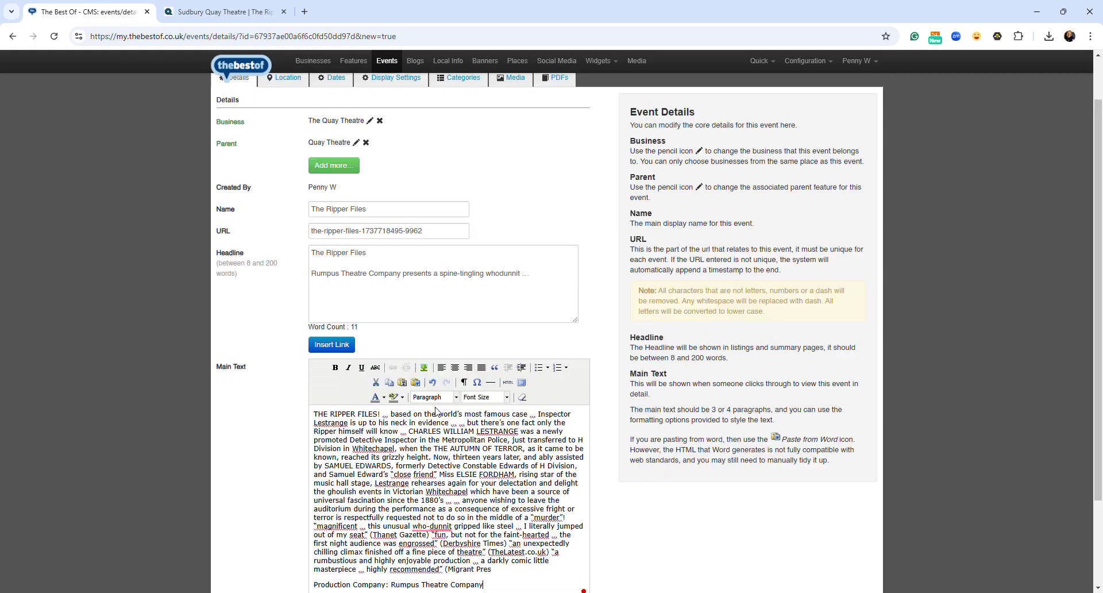
Step: Split the main text into paragraphs before "based on the world's most famous case", "Now, thirteen years later" and the "magnificent" review quote
scroll(489, 426, "down", 1)
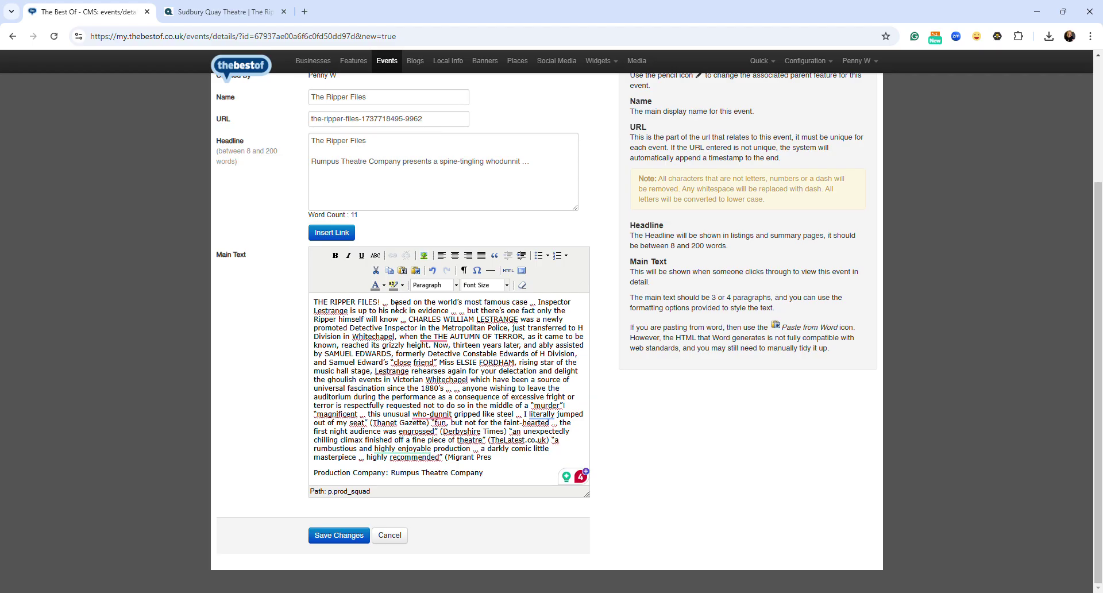
key("Return")
key("Return")
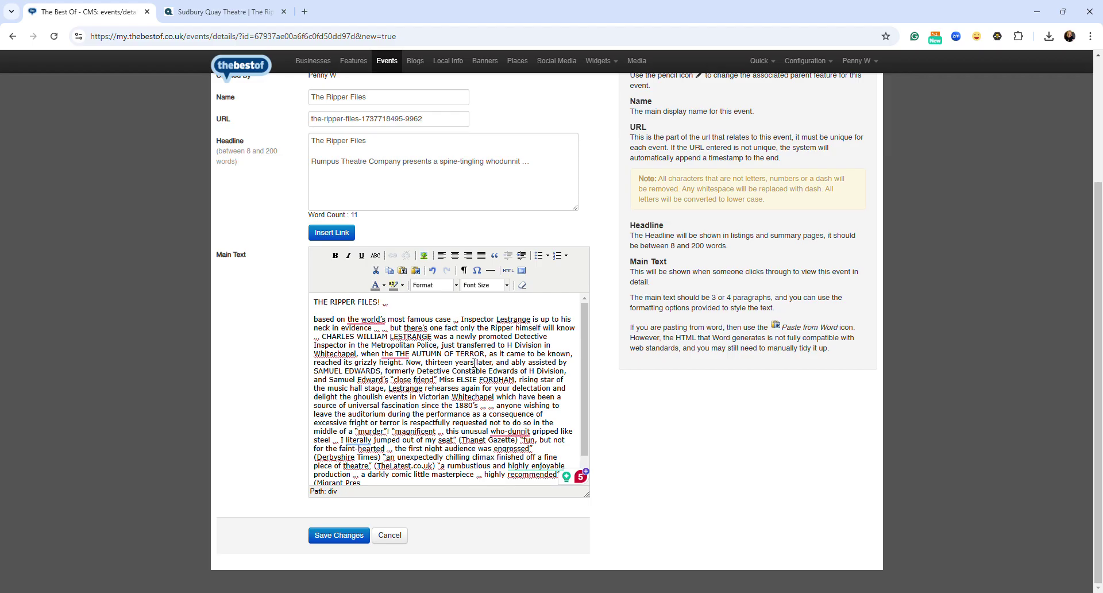
left_click(406, 362)
key("Return")
key("Return")
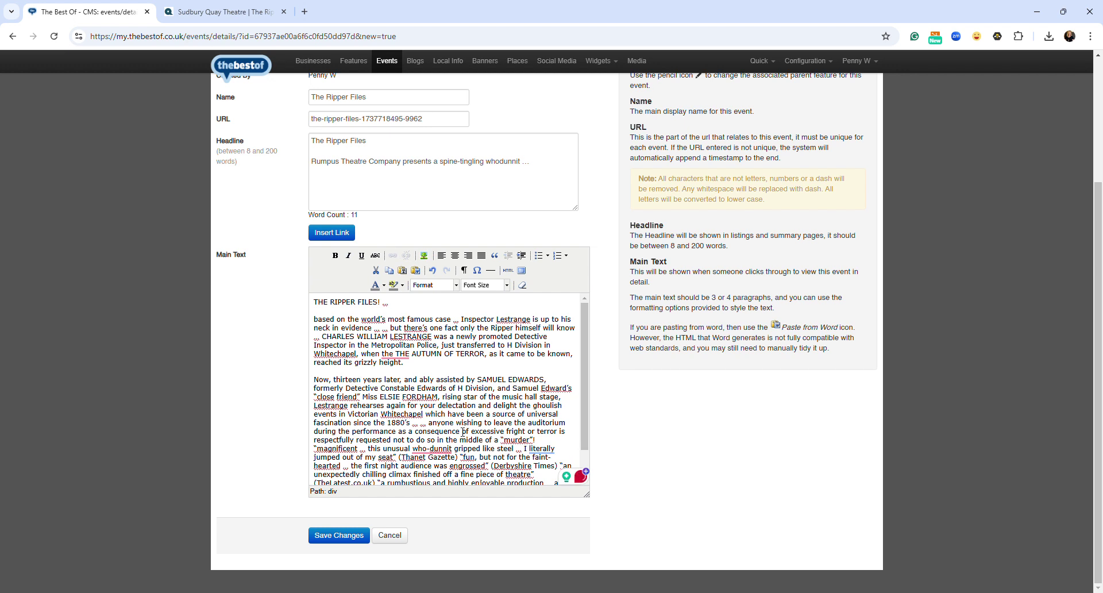
left_click(539, 432)
left_click(547, 440)
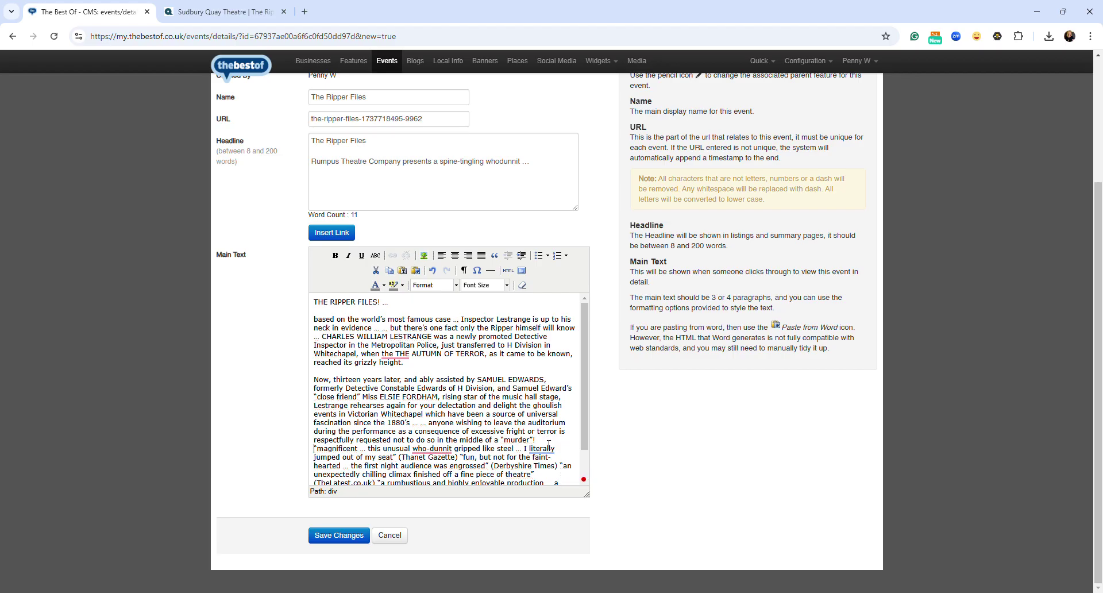
key("Return")
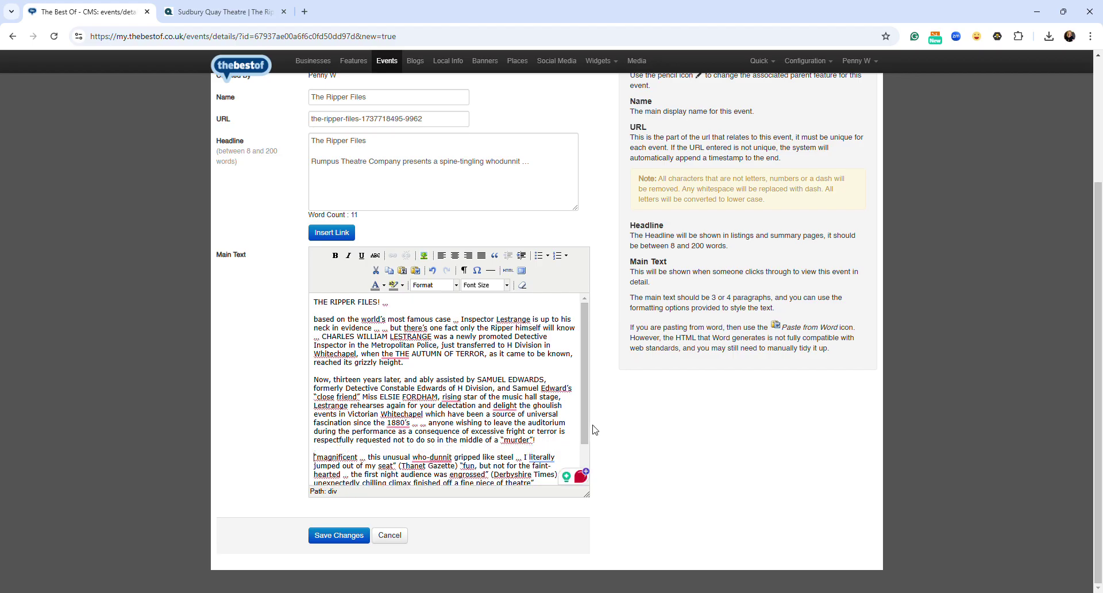
Step: Check the main text's paragraph layout and save the event details
scroll(582, 419, "down", 2)
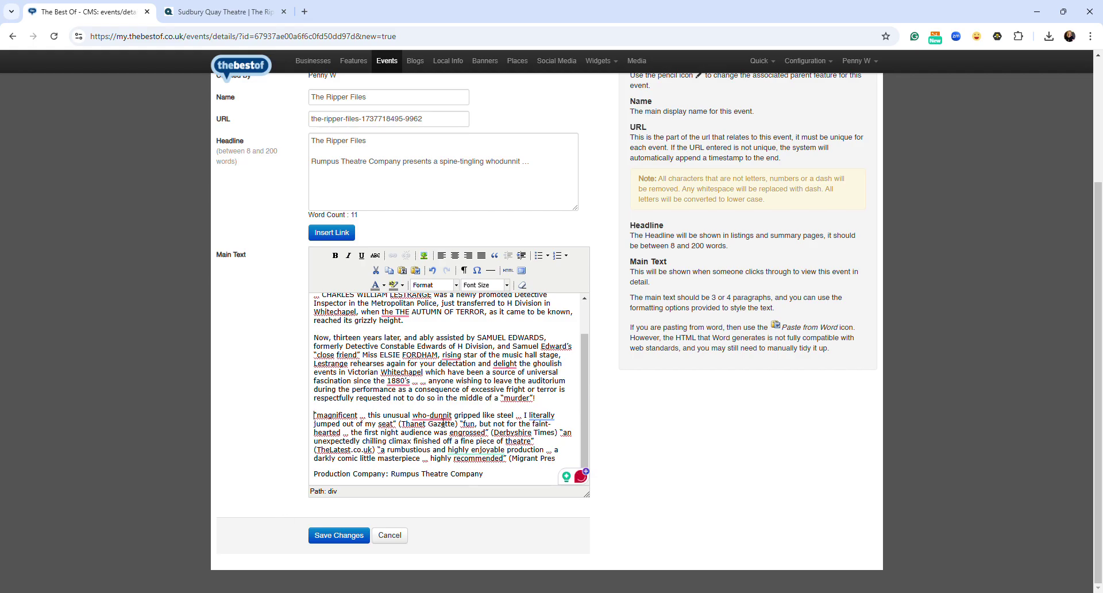
scroll(398, 358, "up", 2)
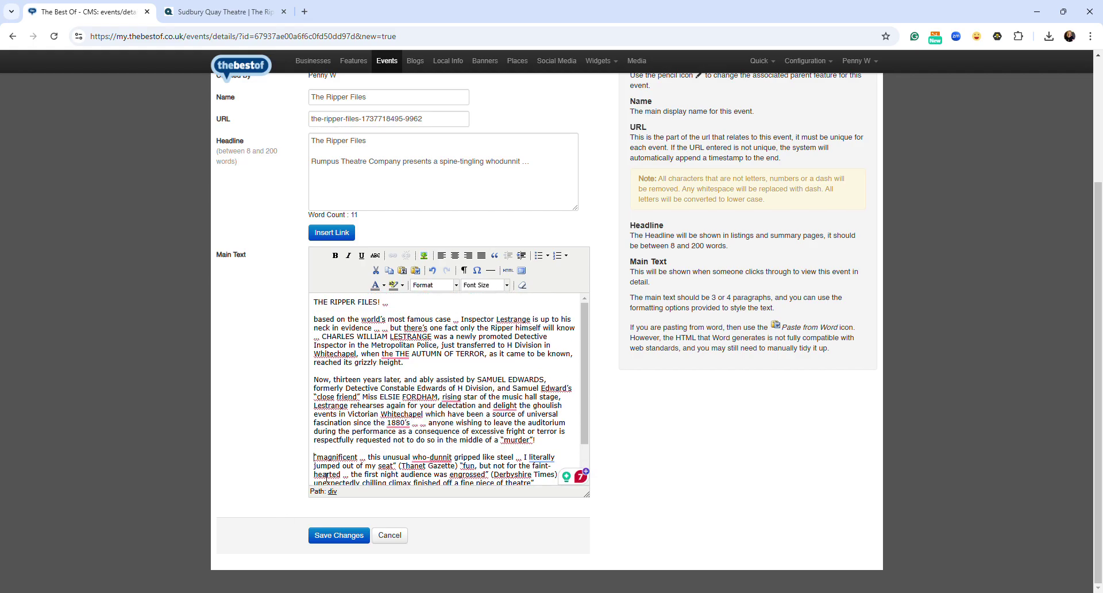
left_click(342, 539)
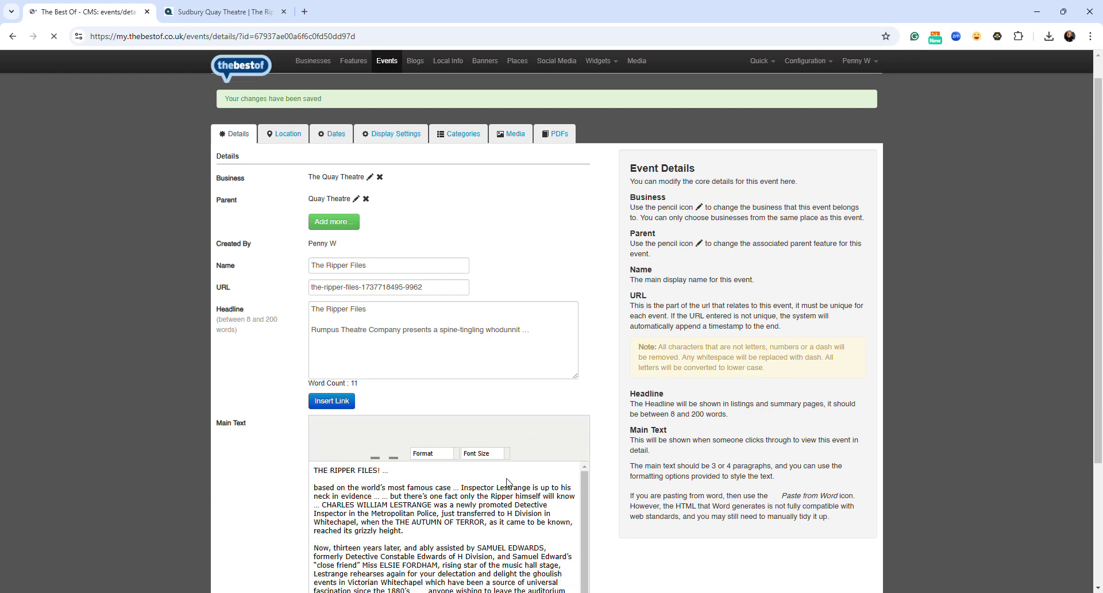
scroll(516, 471, "down", 3)
scroll(487, 491, "up", 4)
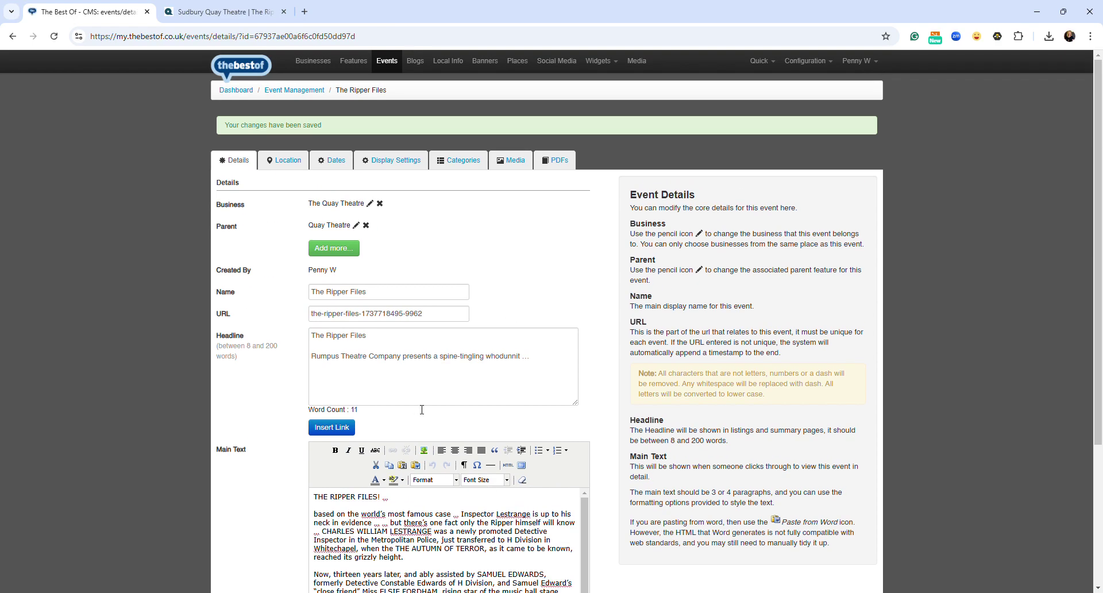
Step: Check the event's prefilled Quay Theatre address and contact details and save the location
left_click(280, 163)
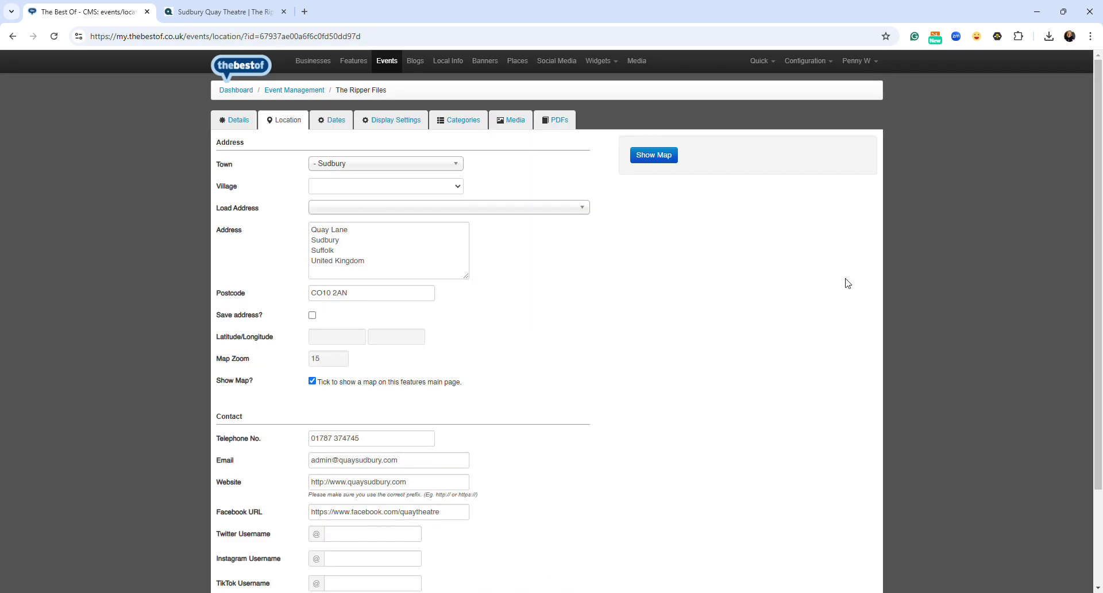
scroll(422, 382, "down", 3)
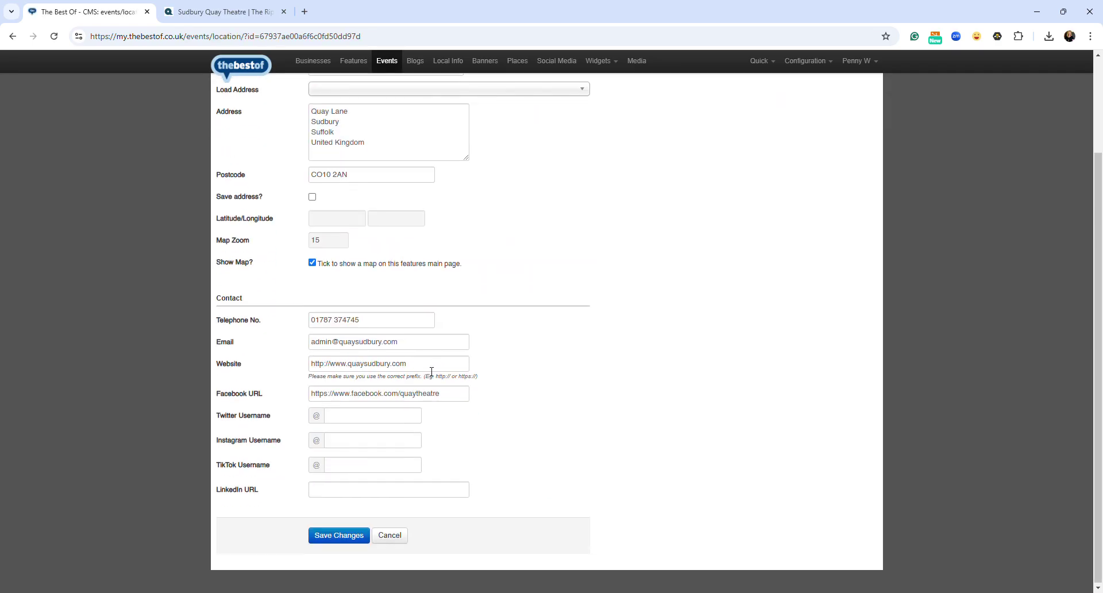
left_click(362, 536)
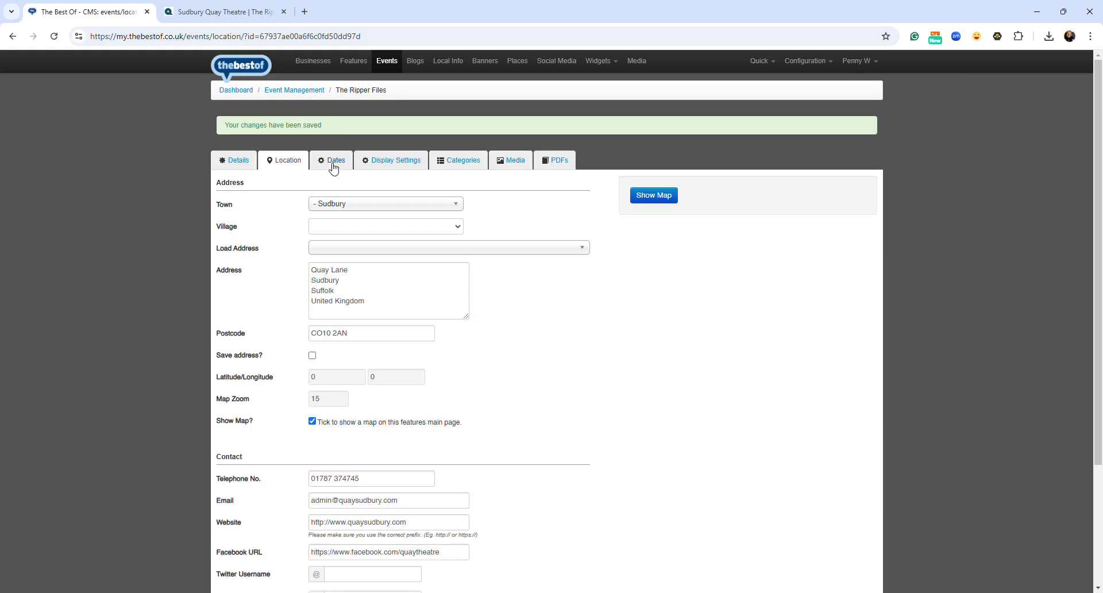
Step: Look up the show date on the Quay Theatre page and set the ad-hoc event start date to 11/03/2025
left_click(331, 162)
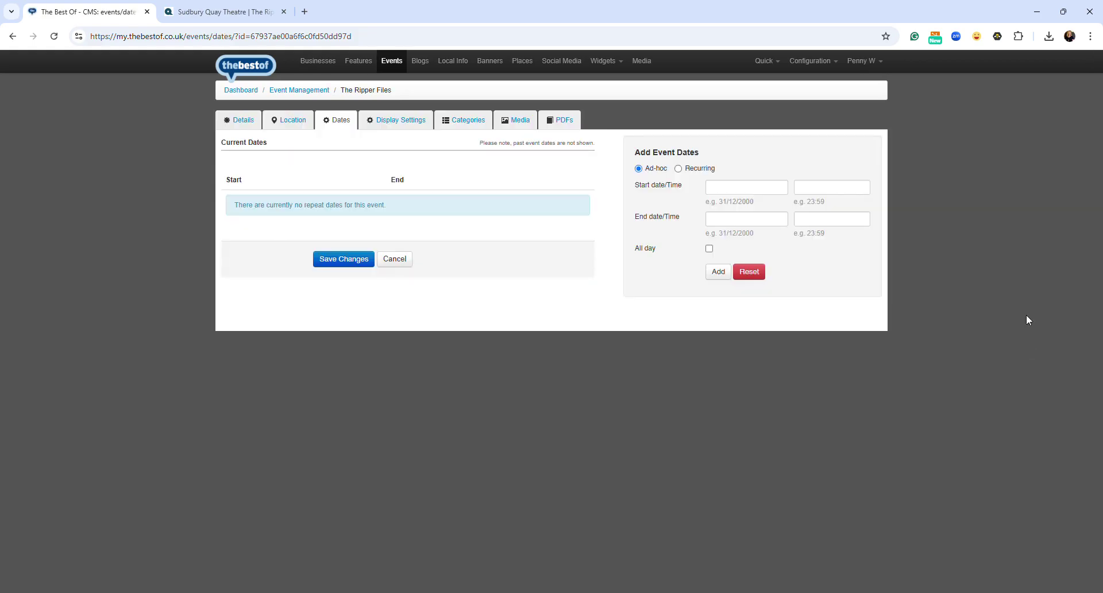
left_click(224, 12)
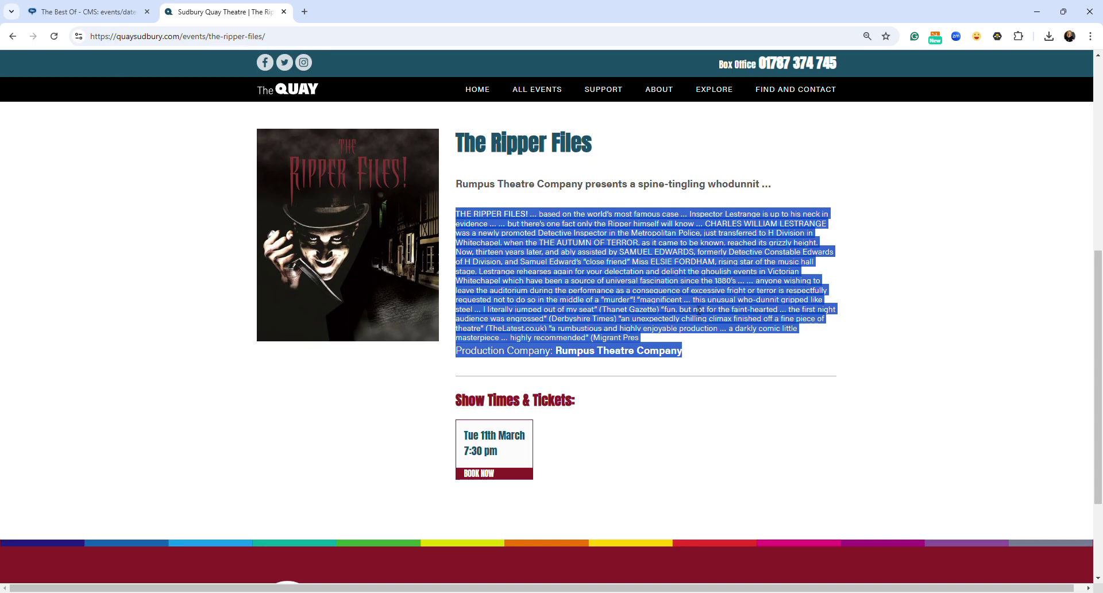
left_click(86, 11)
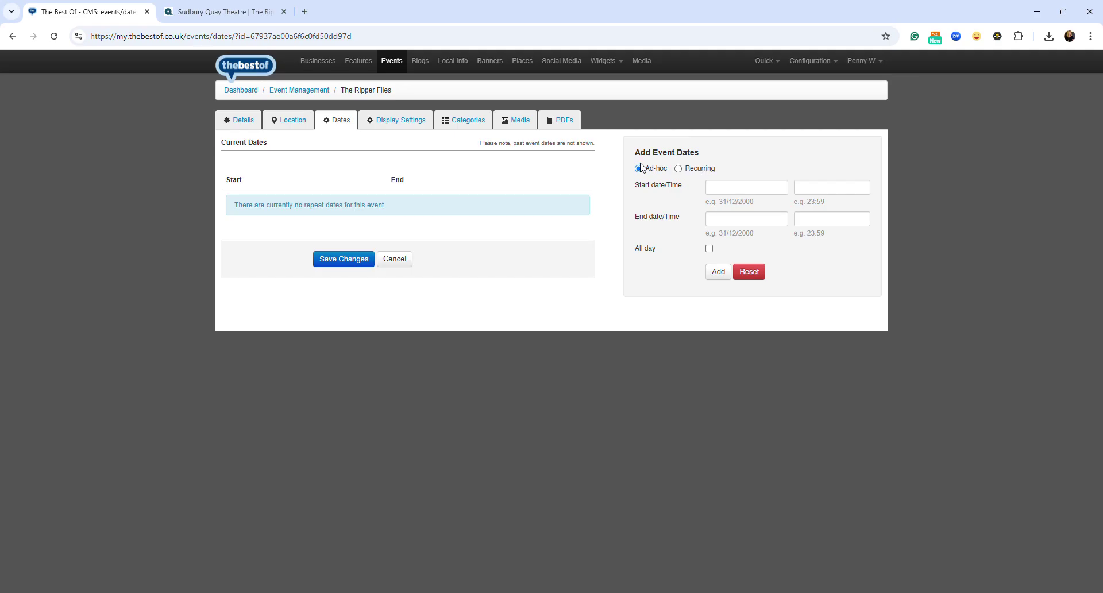
left_click(719, 193)
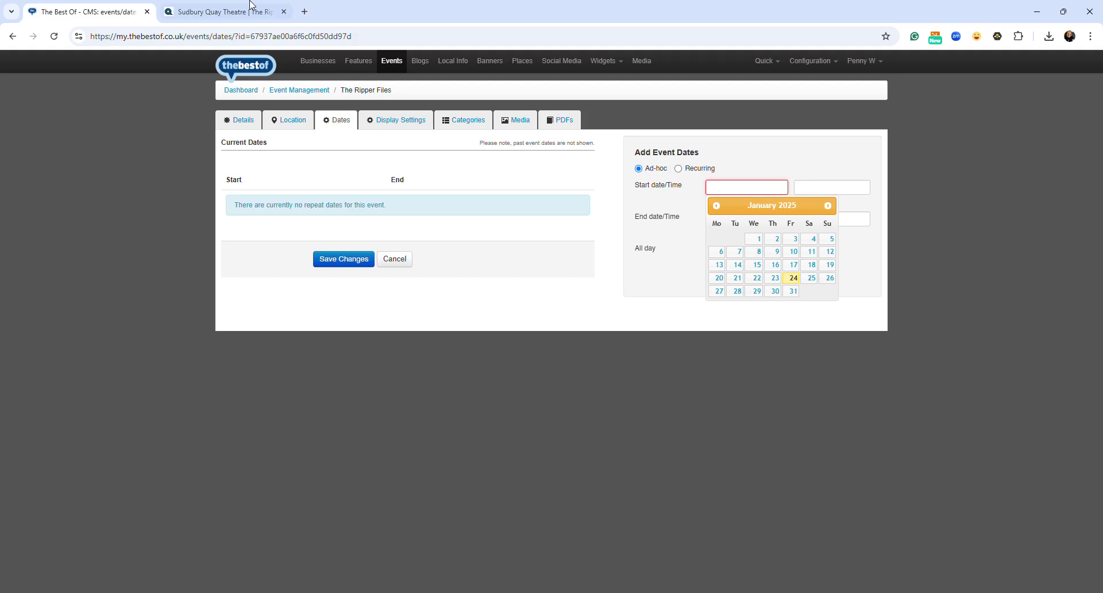
key("ctrl+Tab")
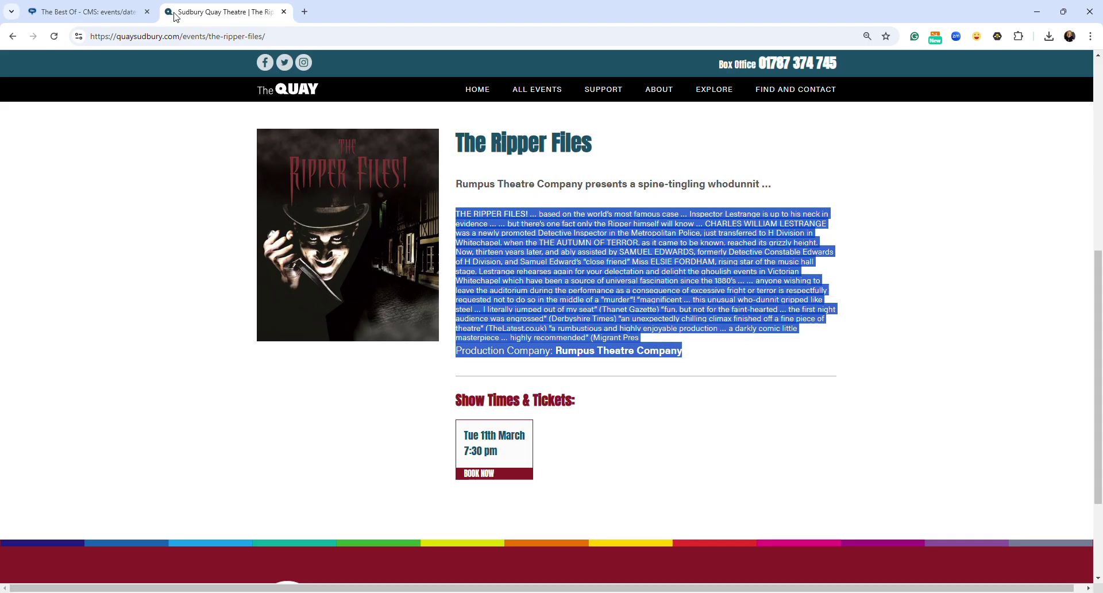
left_click(96, 7)
left_click(828, 206)
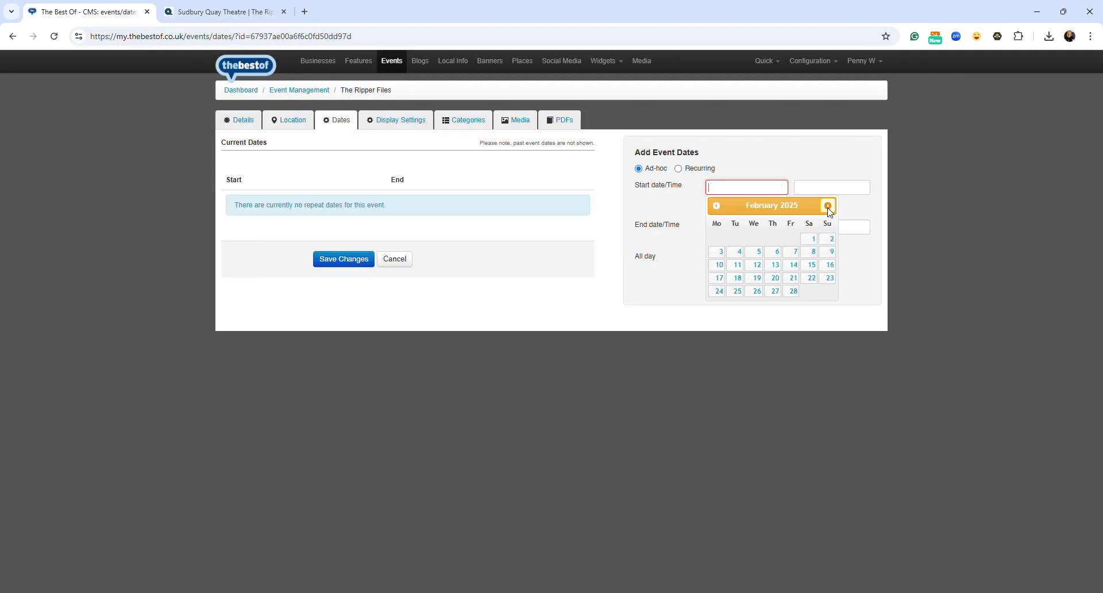
left_click(827, 206)
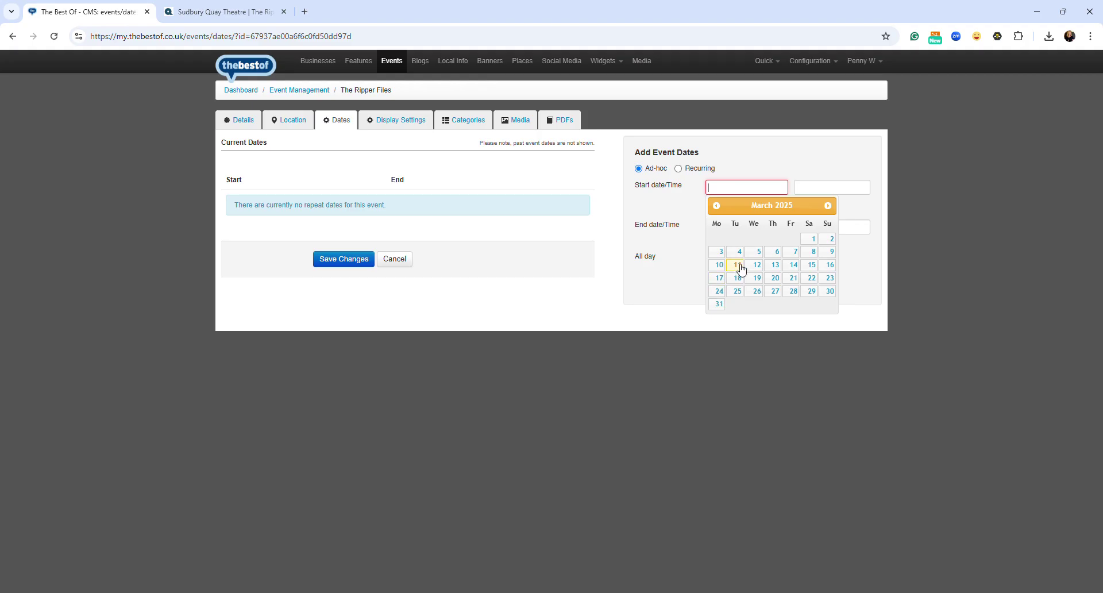
left_click(737, 265)
Step: Set the start time to 19:30, add the date to the event and save the dates
left_click(837, 189)
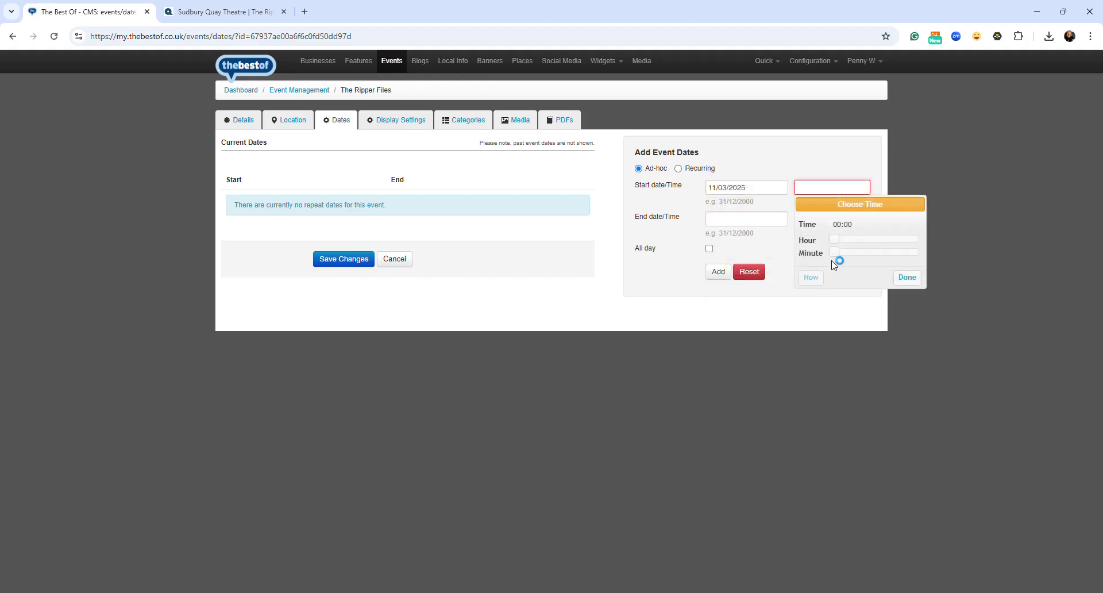
left_click_drag(836, 246, 906, 244)
left_click_drag(837, 255, 874, 255)
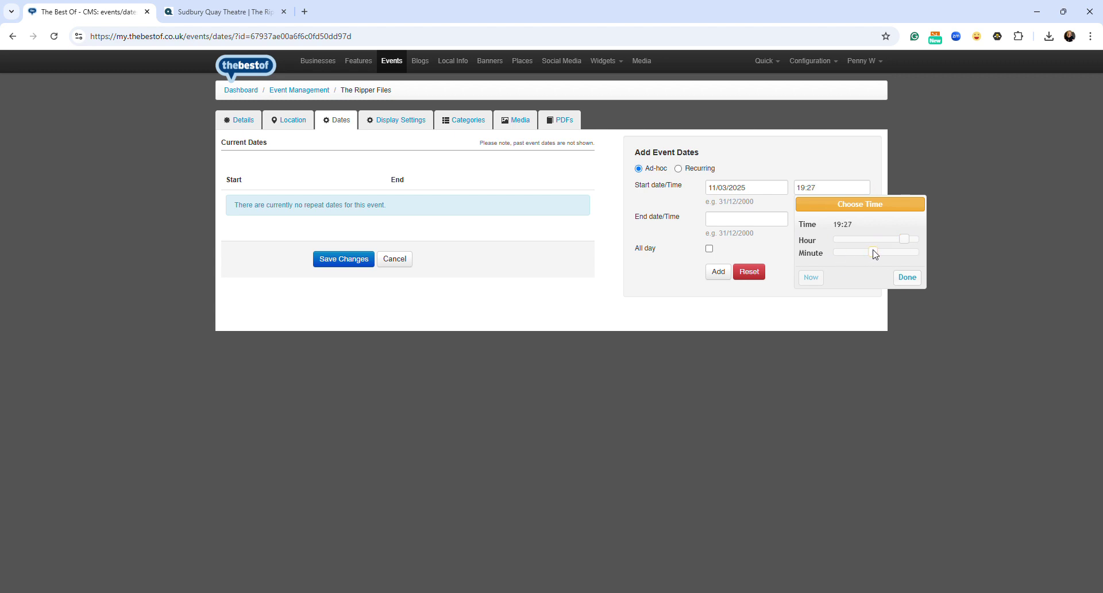
left_click(907, 278)
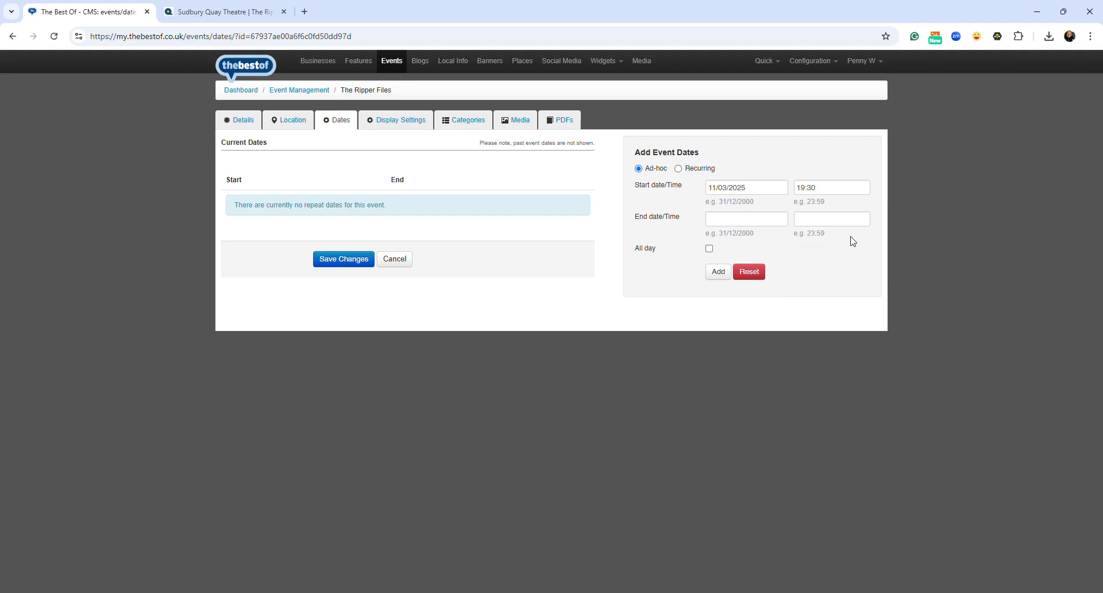
left_click(720, 273)
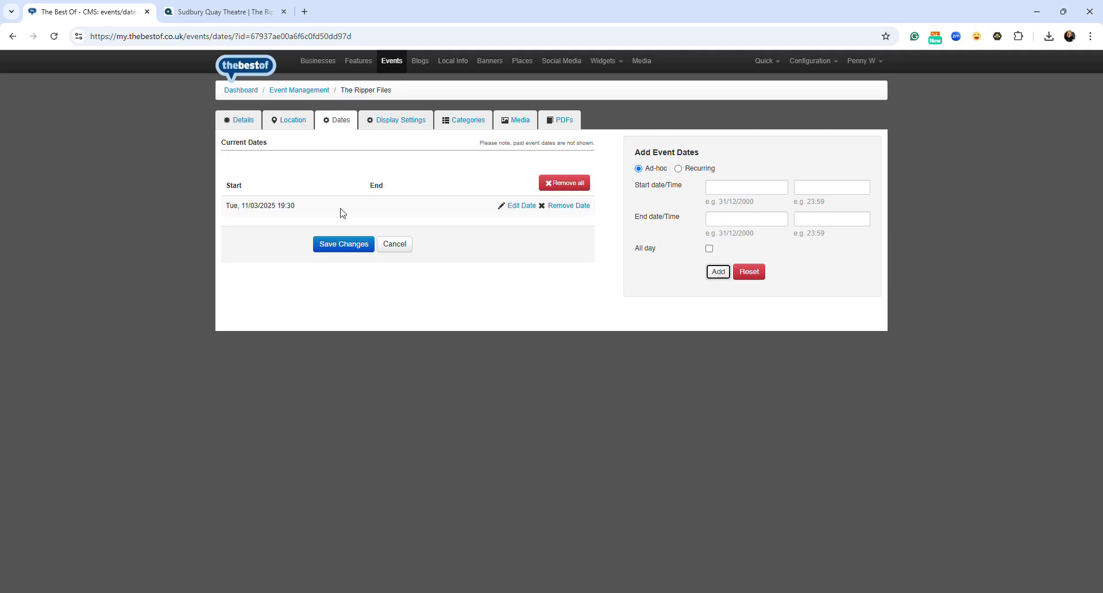
left_click(341, 247)
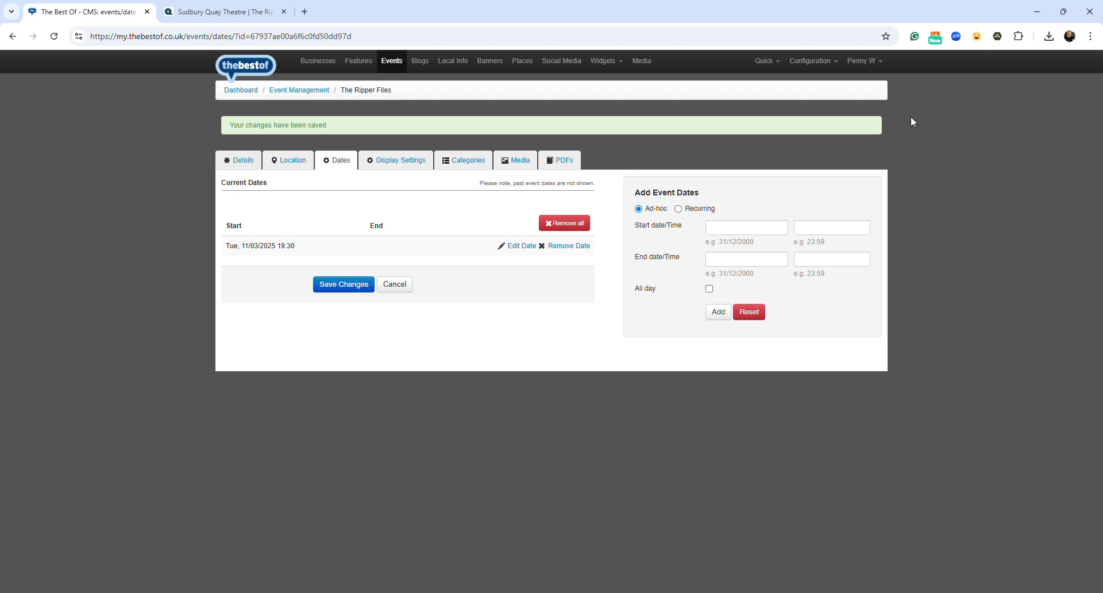
Step: Set up a recurring event date starting on 24/01/2025 at 19:00
left_click(678, 211)
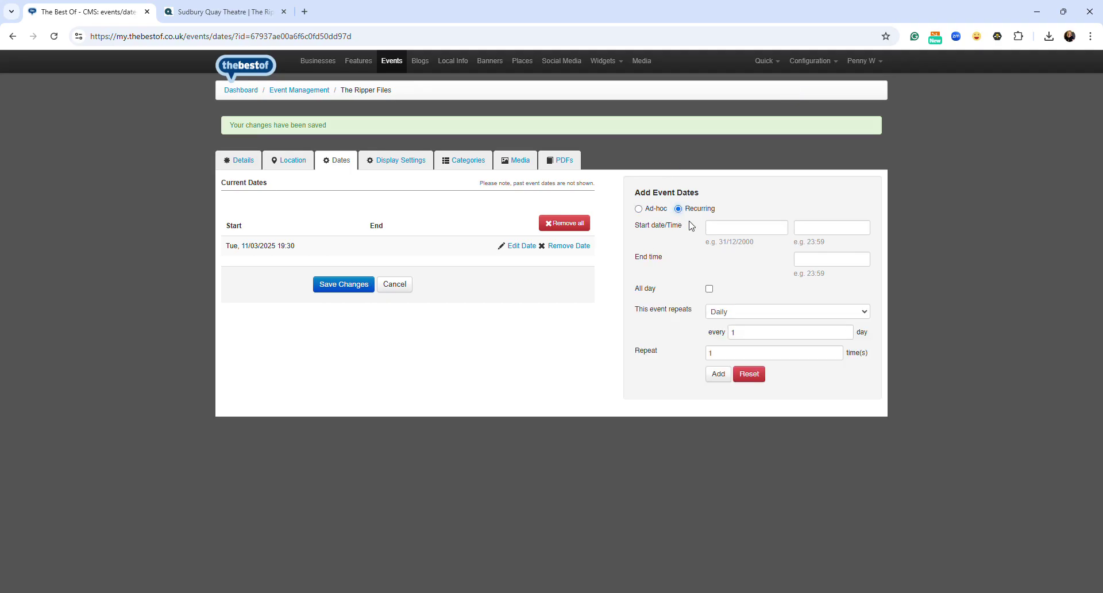
left_click(739, 236)
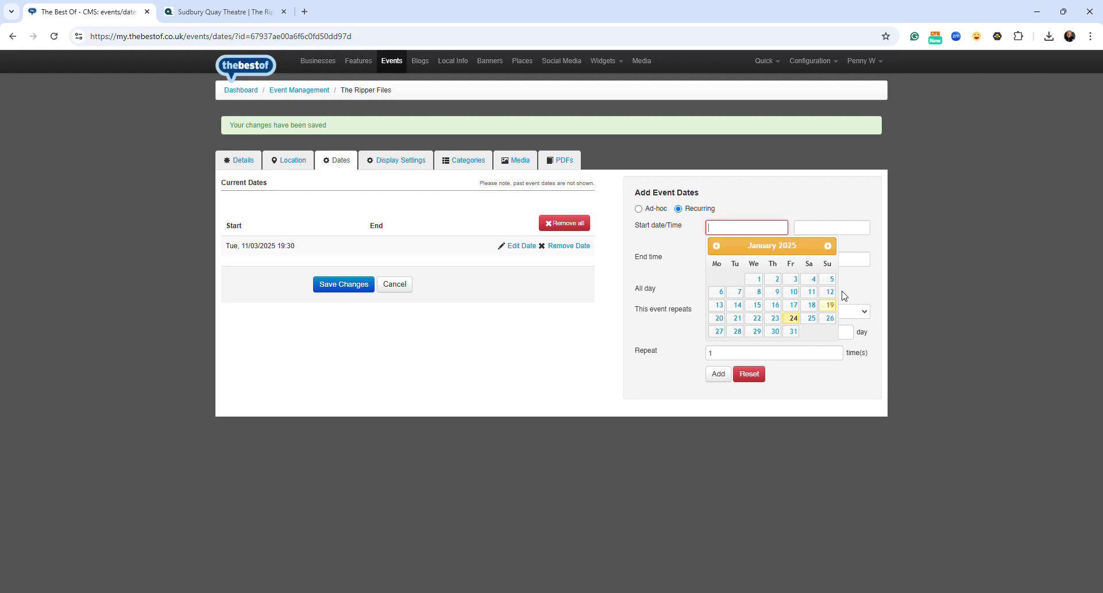
left_click(794, 319)
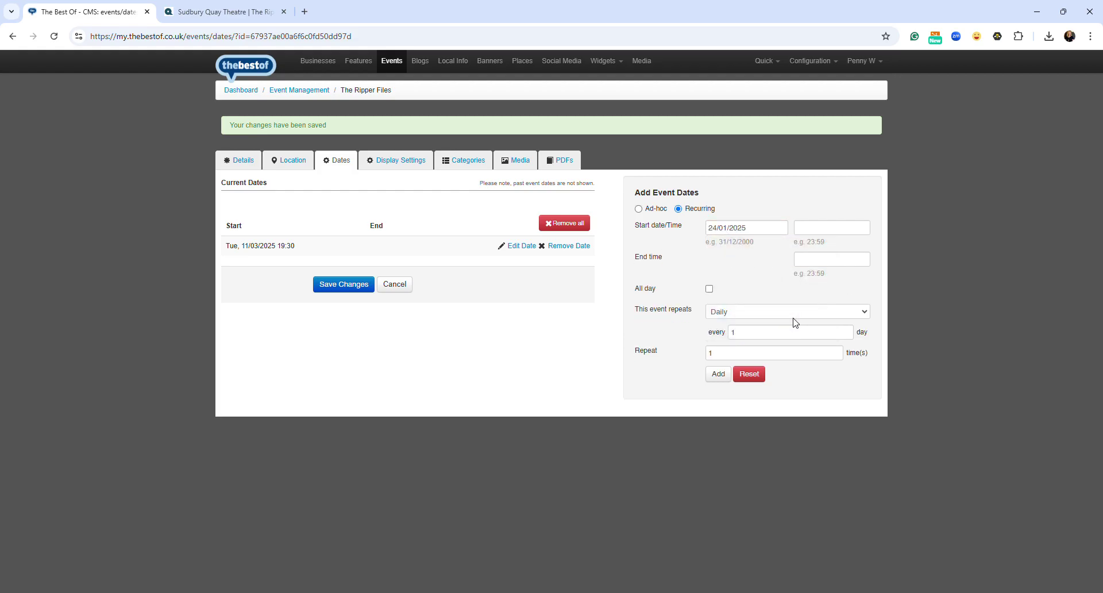
left_click(825, 230)
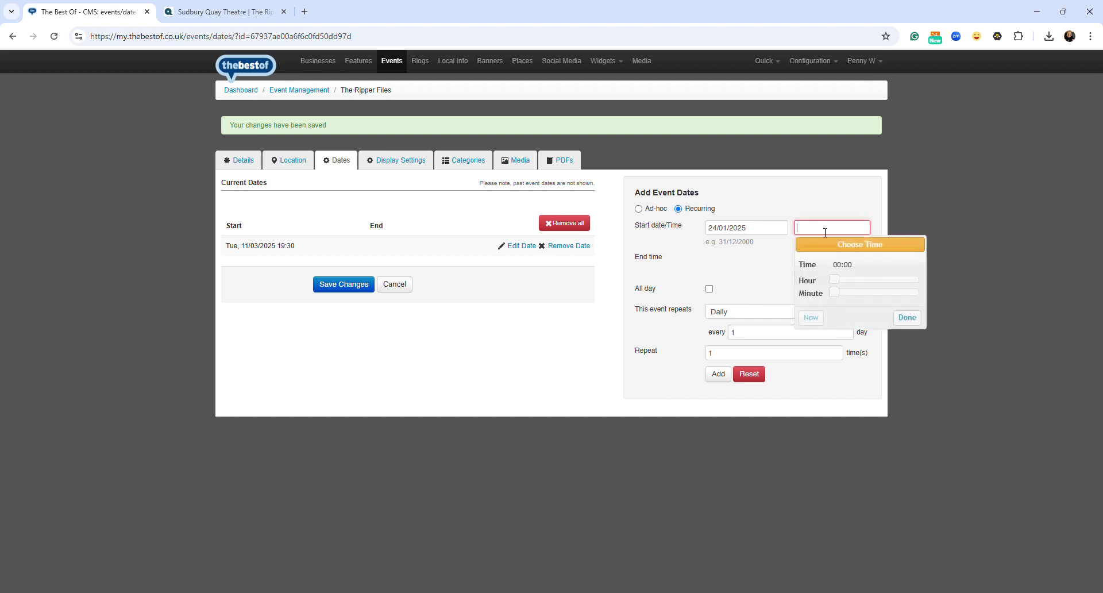
left_click_drag(834, 280, 908, 286)
left_click(917, 323)
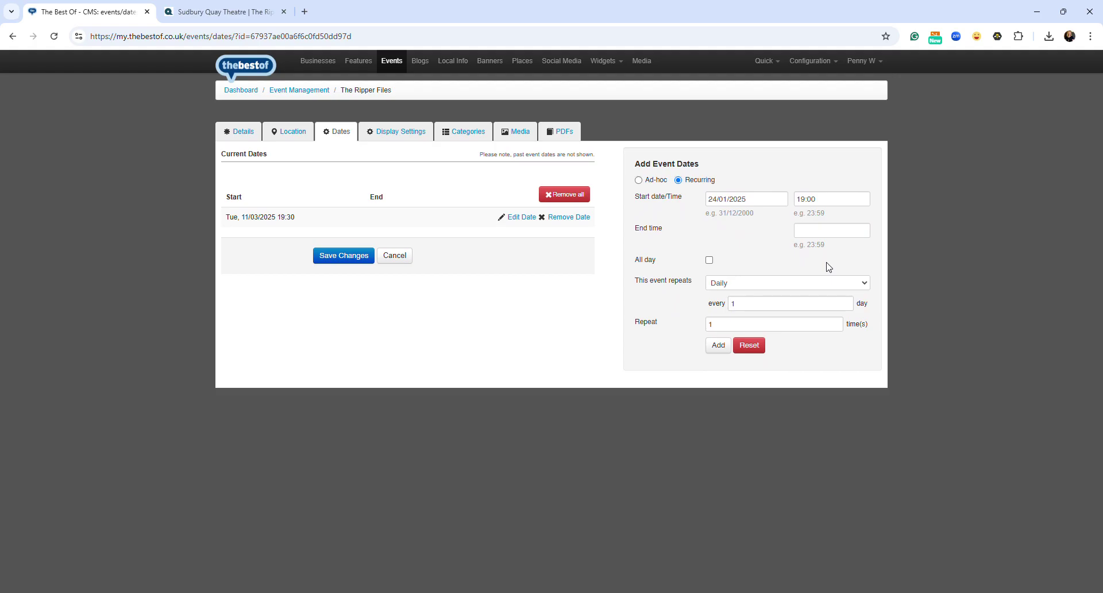
Step: Set the recurring end time to 23:00 and add daily dates from 24/01/2025 to 27/01/2025
left_click(832, 230)
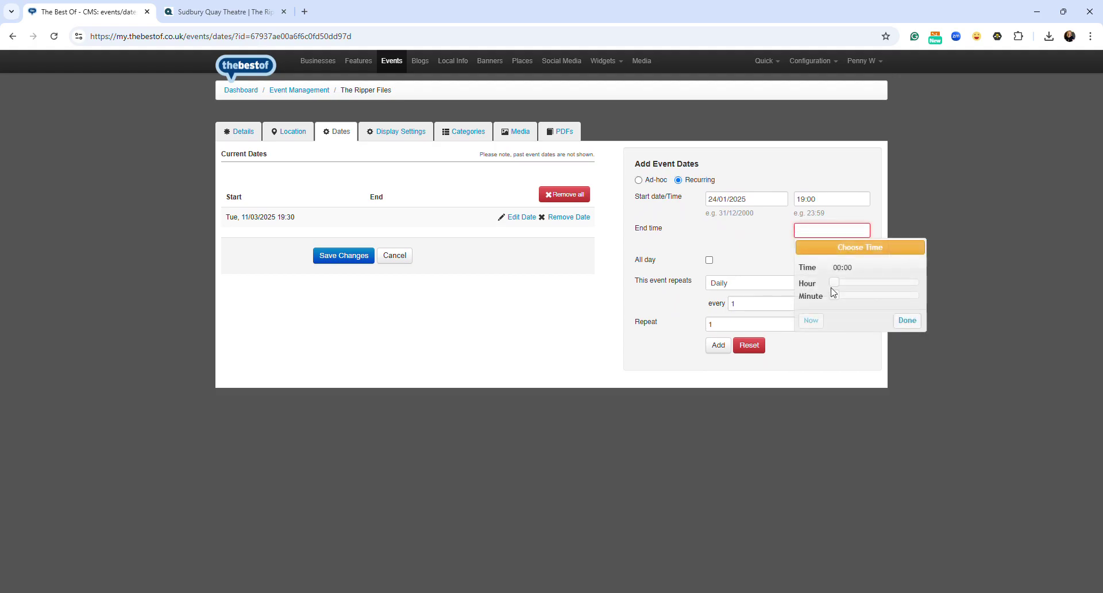
left_click_drag(833, 284, 929, 283)
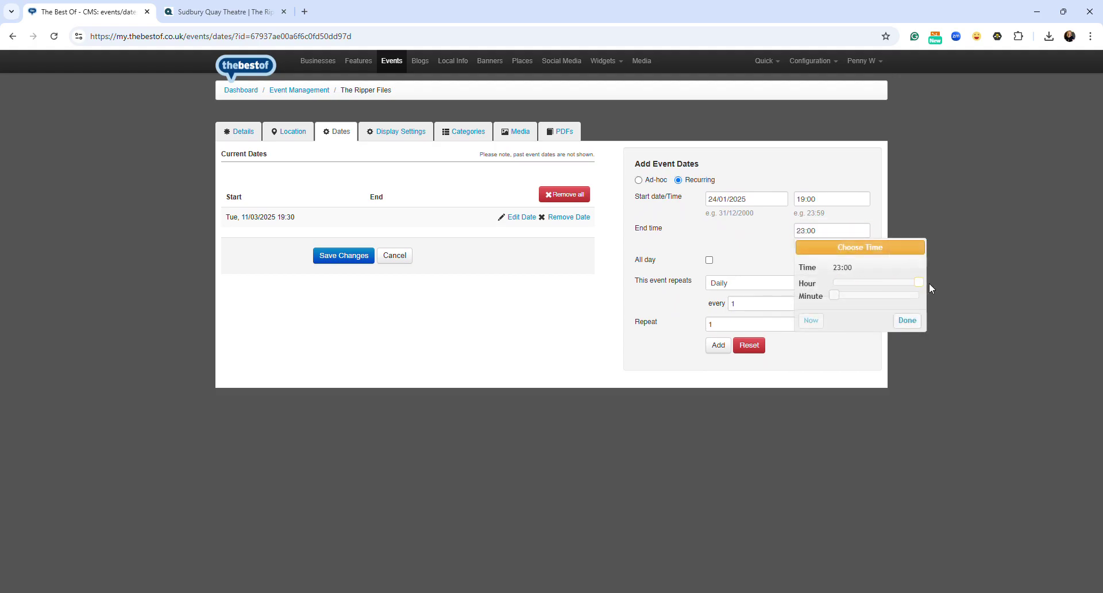
left_click(919, 322)
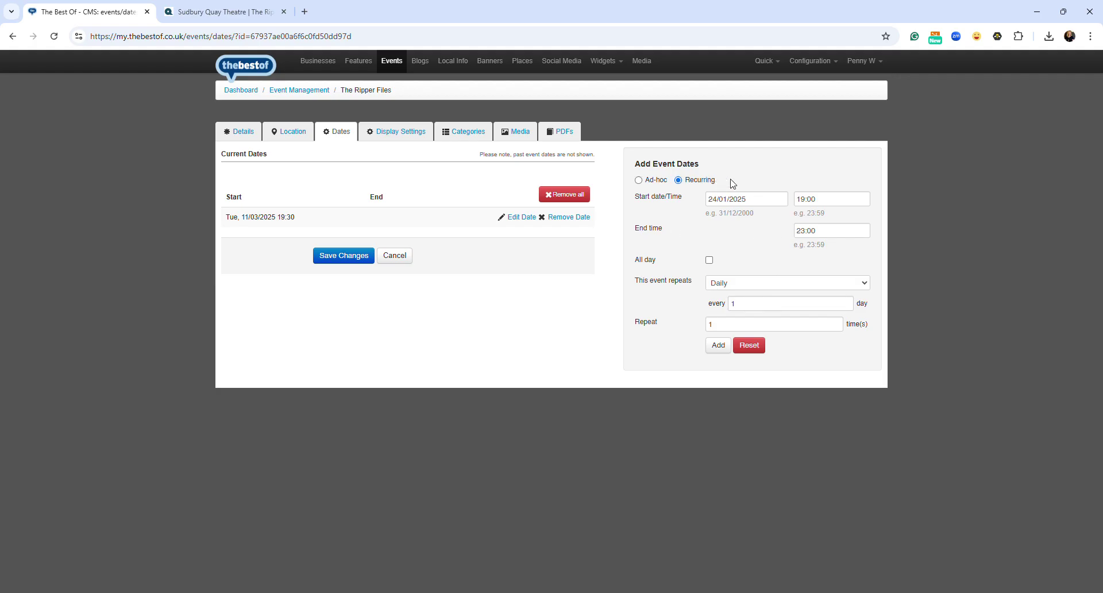
double_click(811, 327)
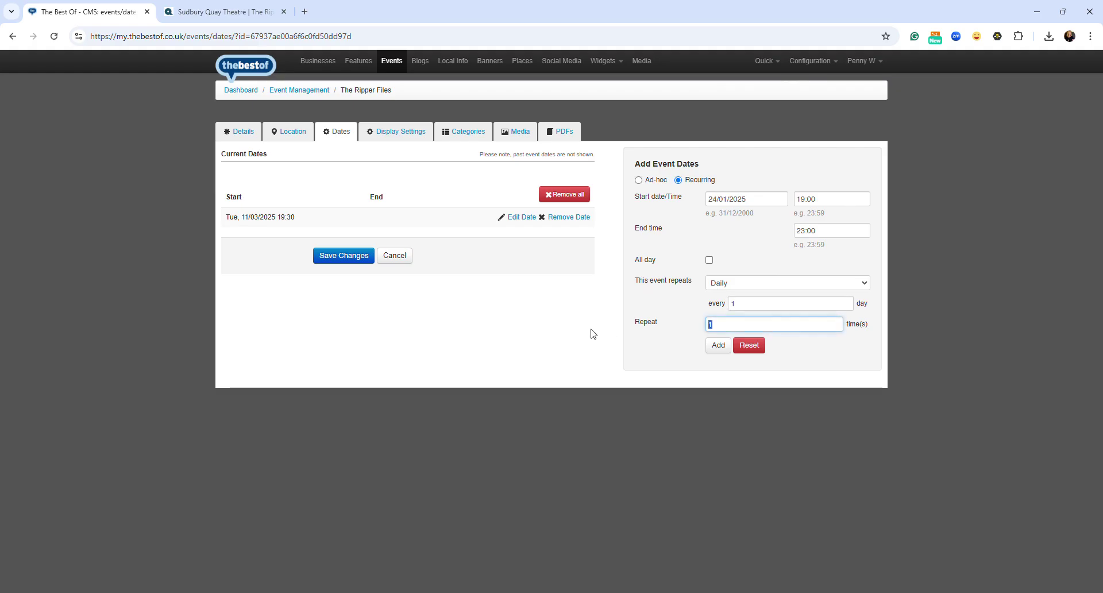
left_click(719, 346)
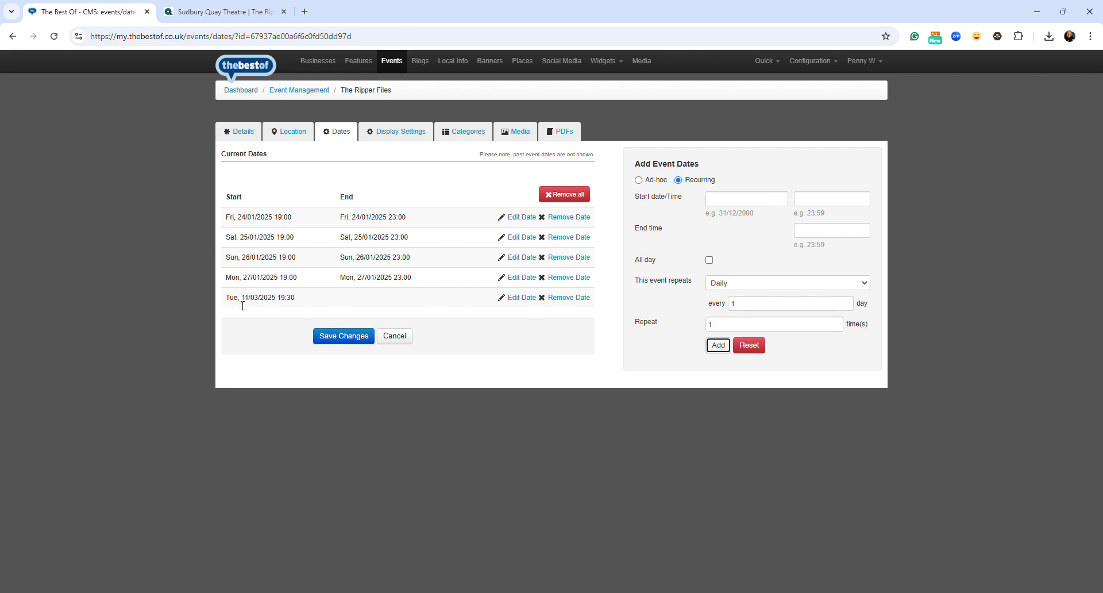
Step: Remove the four recurring January dates, keeping only 11/03/2025 19:30, and save the dates
left_click(584, 217)
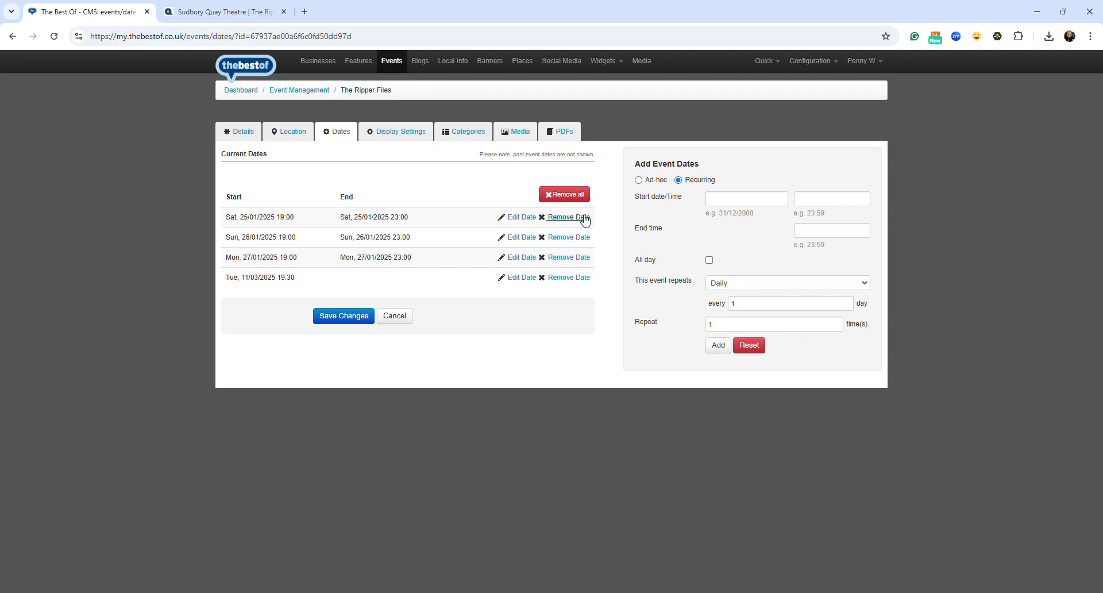
double_click(584, 218)
left_click(583, 218)
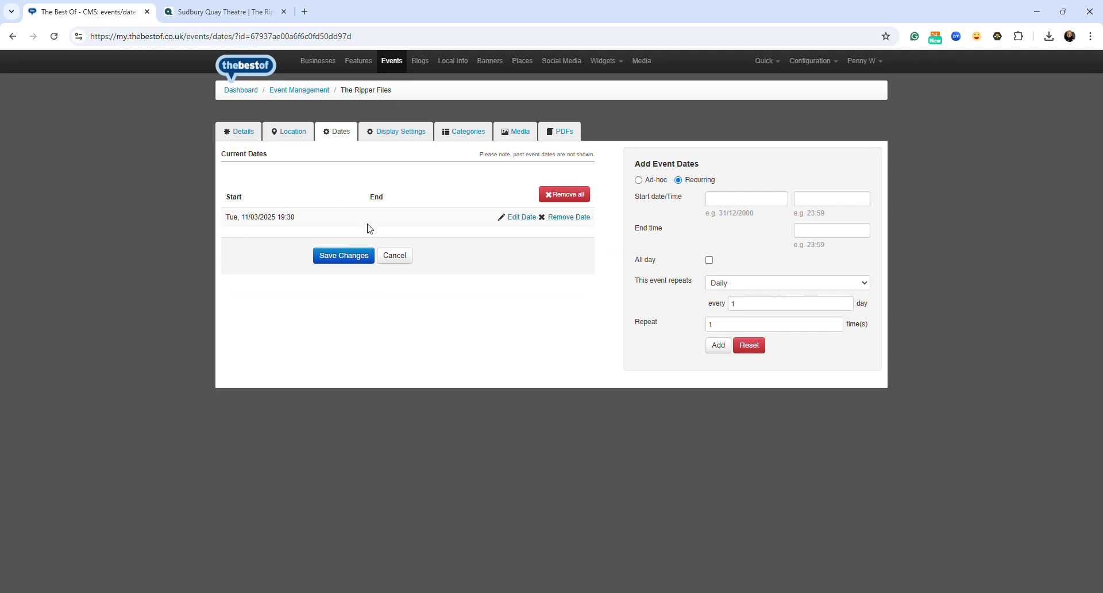
left_click(336, 259)
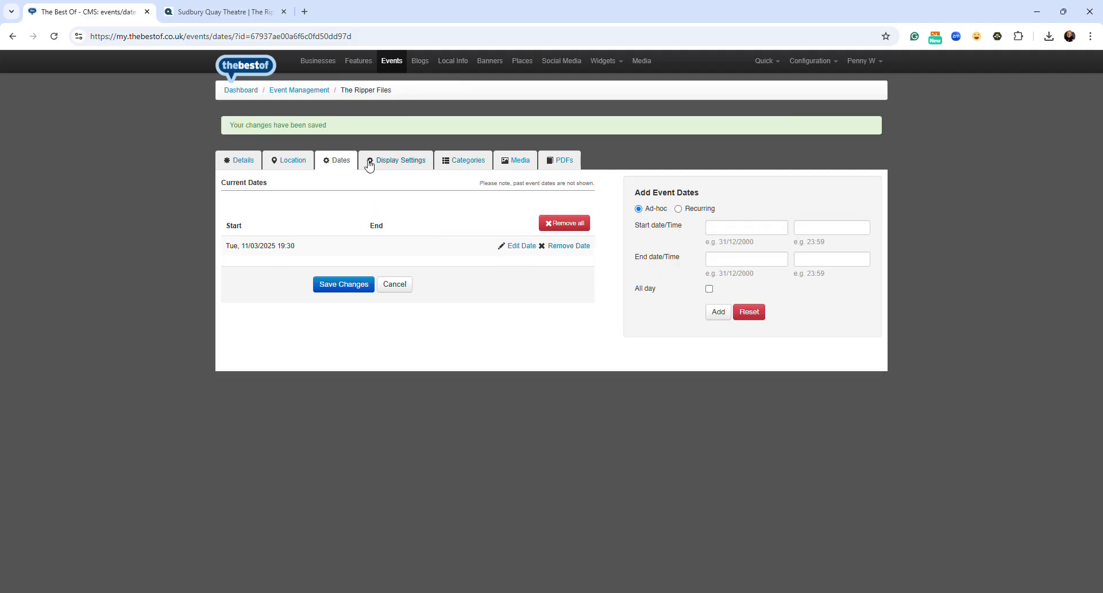
Step: Set the event's moderation to Approved and its status to Live, and save the display settings
left_click(410, 167)
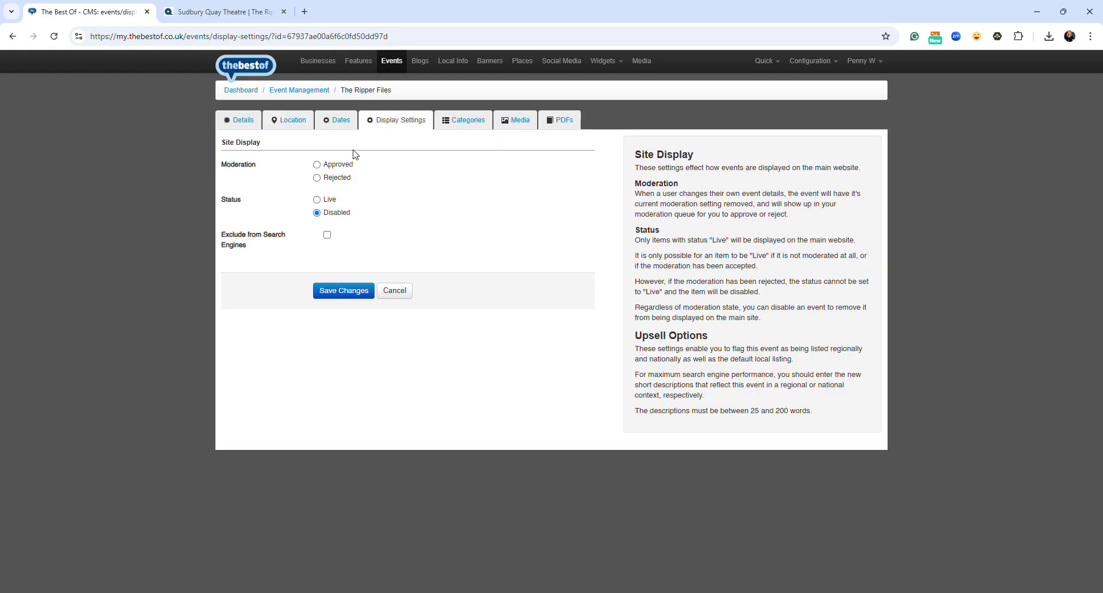
left_click(317, 165)
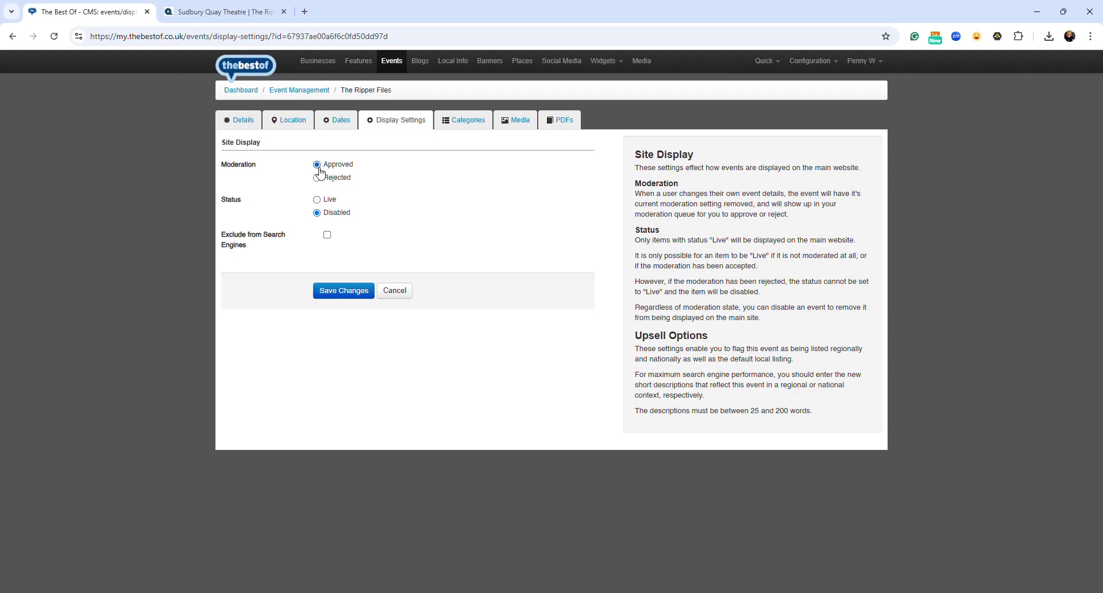
left_click(317, 199)
left_click(343, 291)
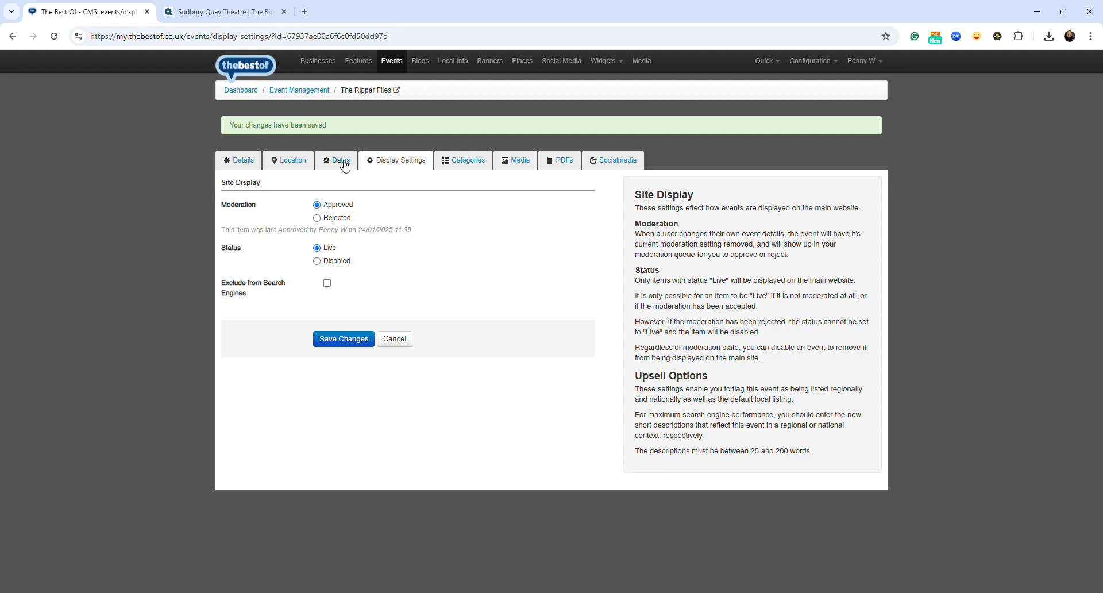
Step: Add the Performing Arts category to the event's active categories
left_click(467, 161)
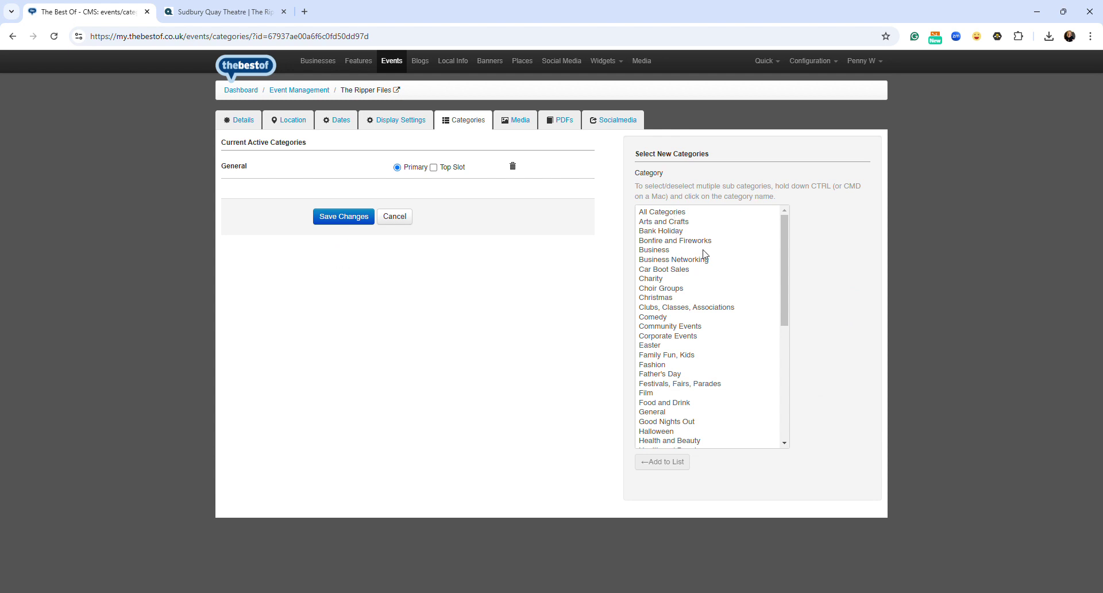
left_click_drag(784, 291, 785, 382)
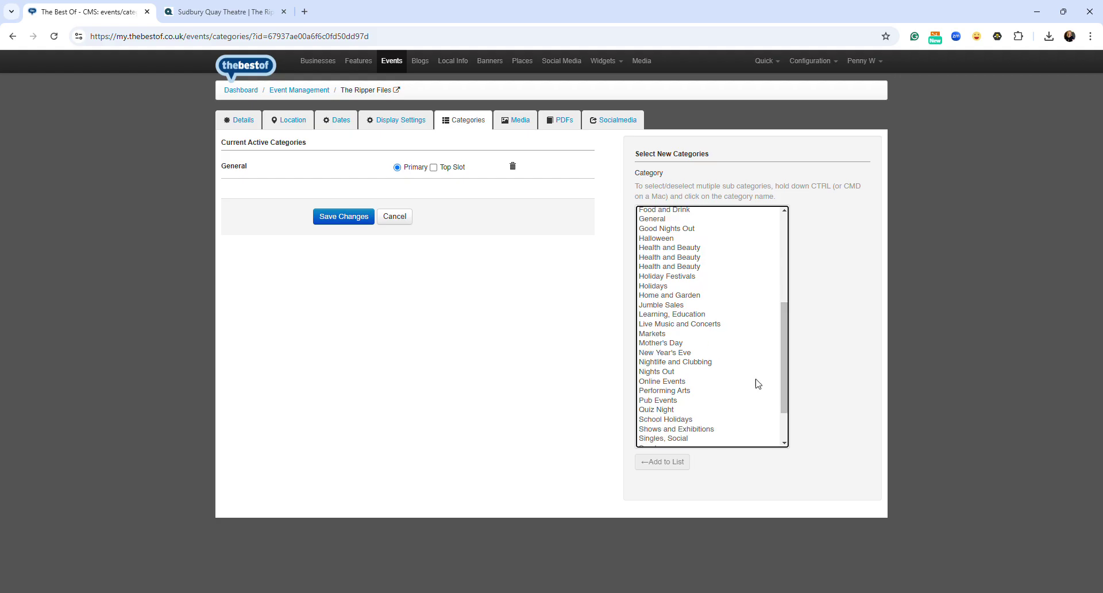
left_click(721, 390)
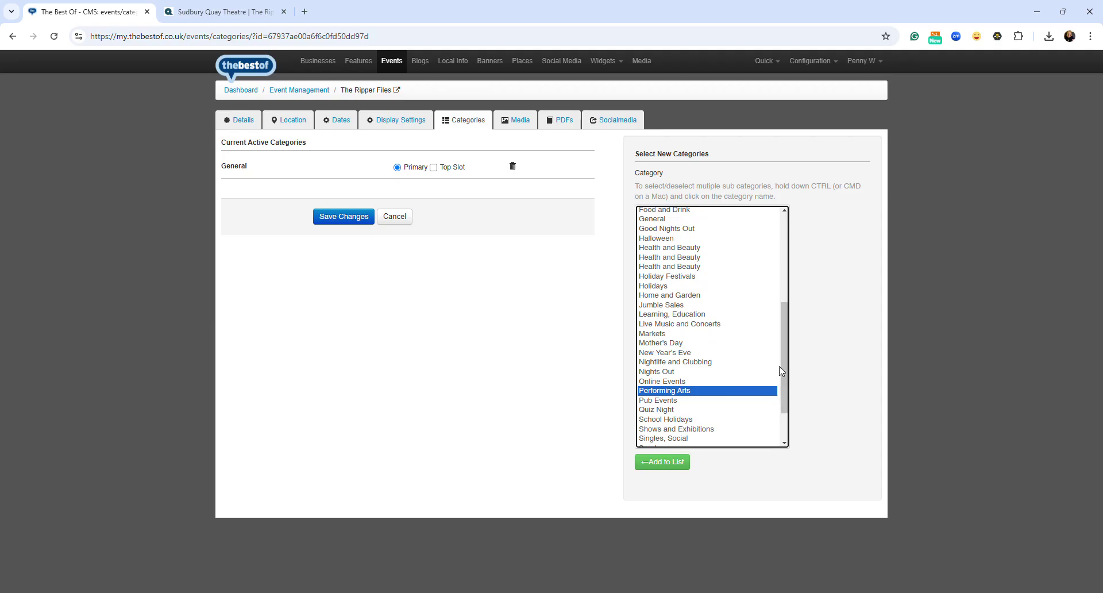
mouse_move(783, 372)
left_mouse_down()
mouse_move(790, 408)
mouse_move(791, 381)
left_mouse_up()
left_click(680, 463)
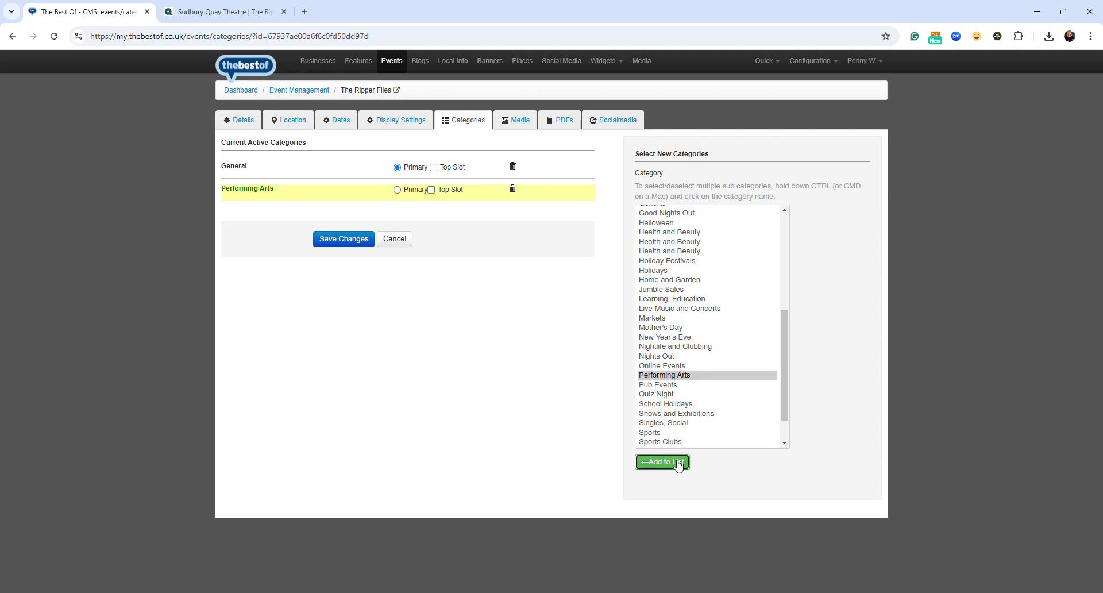
Step: Make Performing Arts the event's primary category and save the category changes
left_click(397, 189)
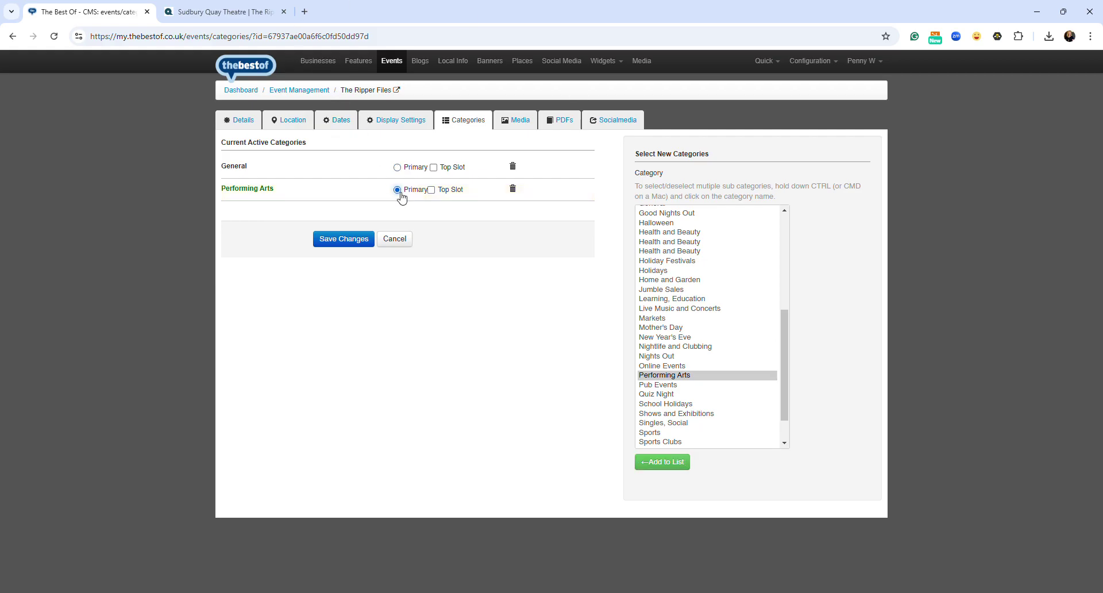
left_click(339, 240)
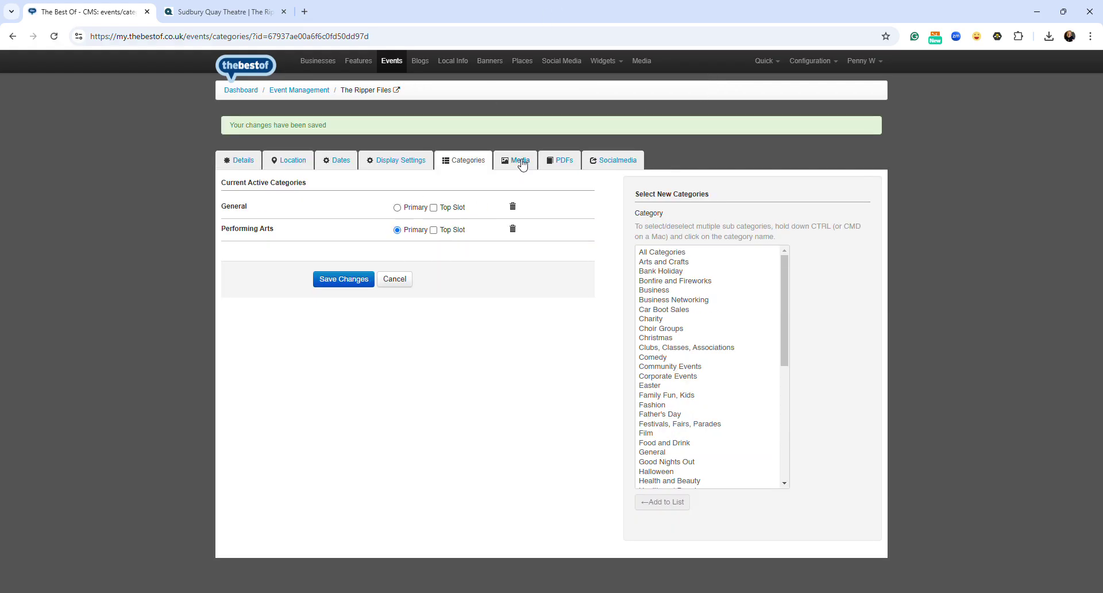
Step: Open the event's media settings and save the poster image from the Quay Theatre's The Ripper Files page
left_click(521, 161)
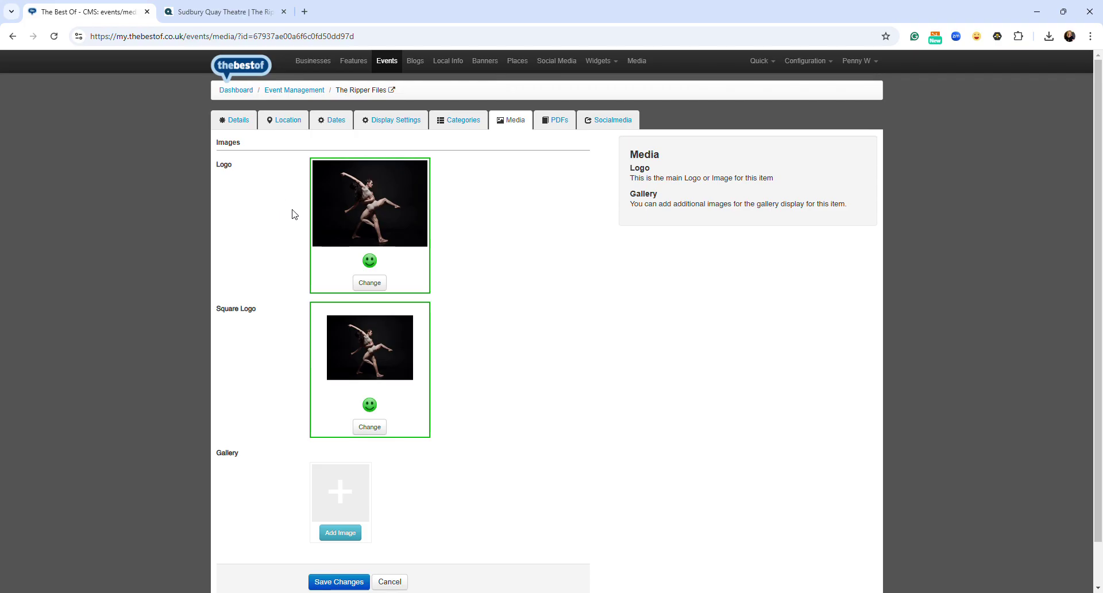
left_click(223, 14)
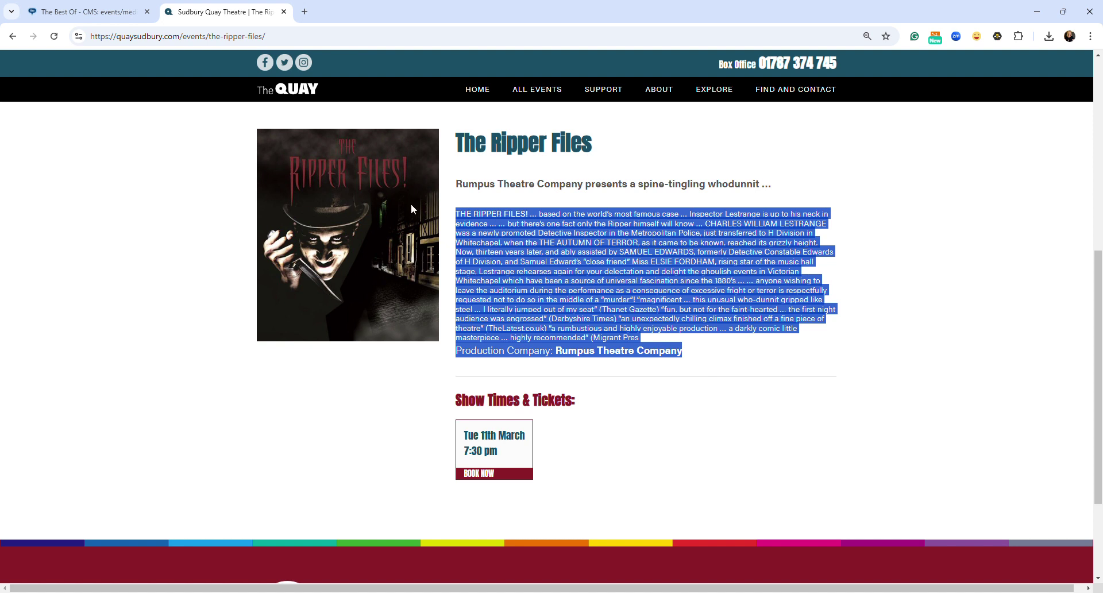
key("super+shift+s")
left_click(52, 8)
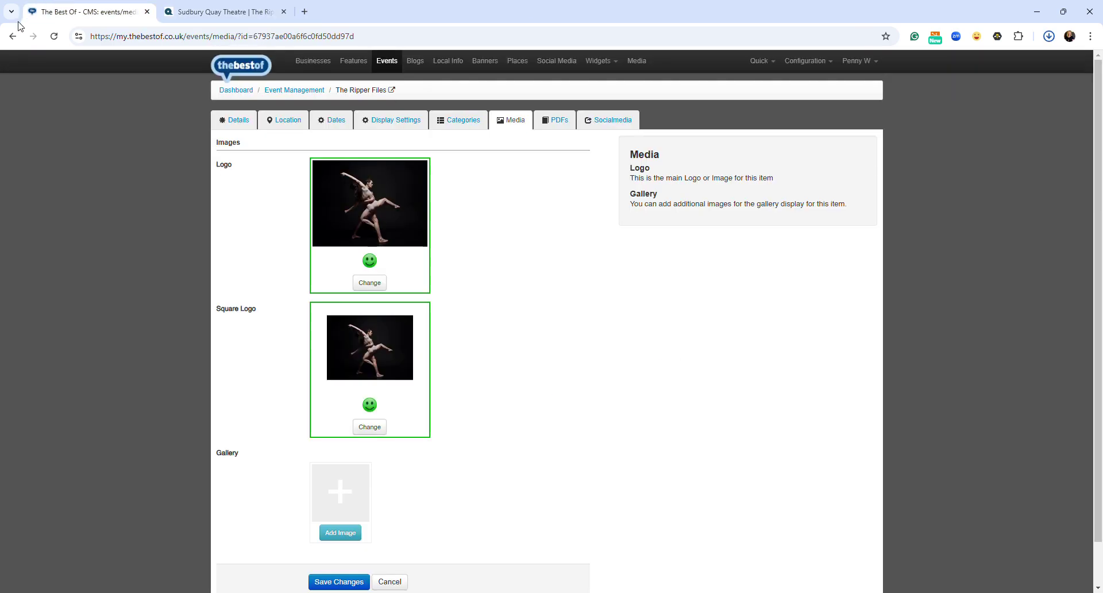
Step: Upload Ripper.jpeg to the media library as a new item for the event's logo
left_click(382, 285)
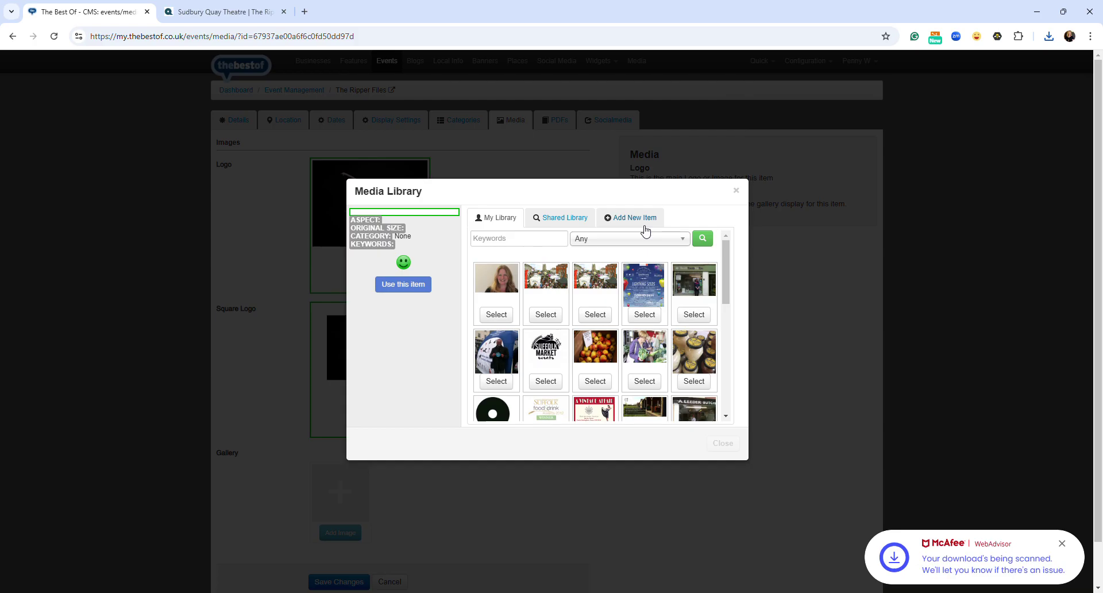
left_click(643, 221)
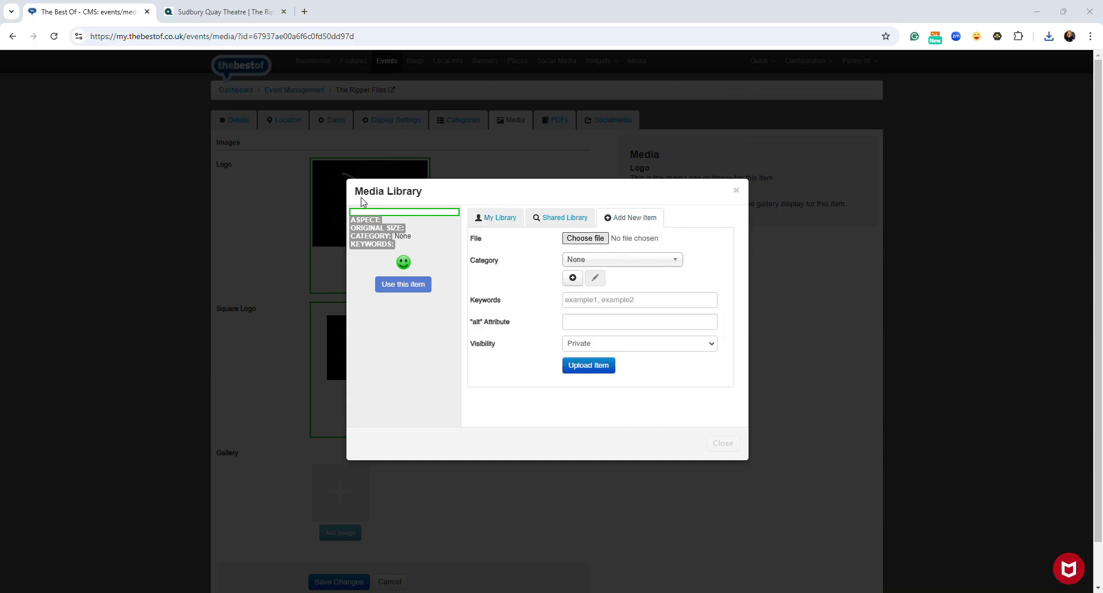
key("Tab")
double_click(350, 156)
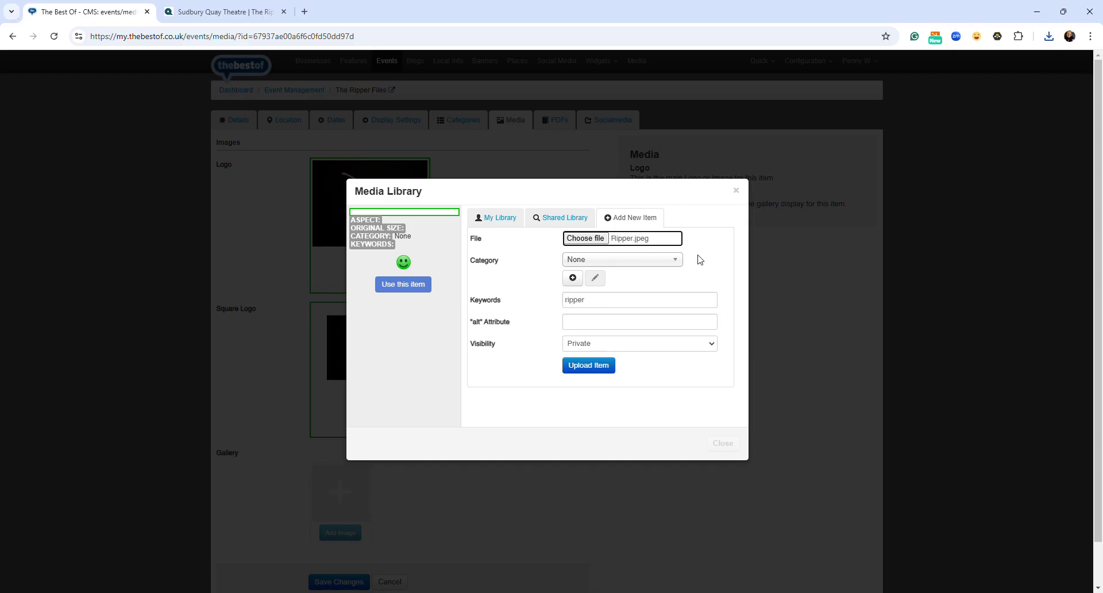
left_click(602, 369)
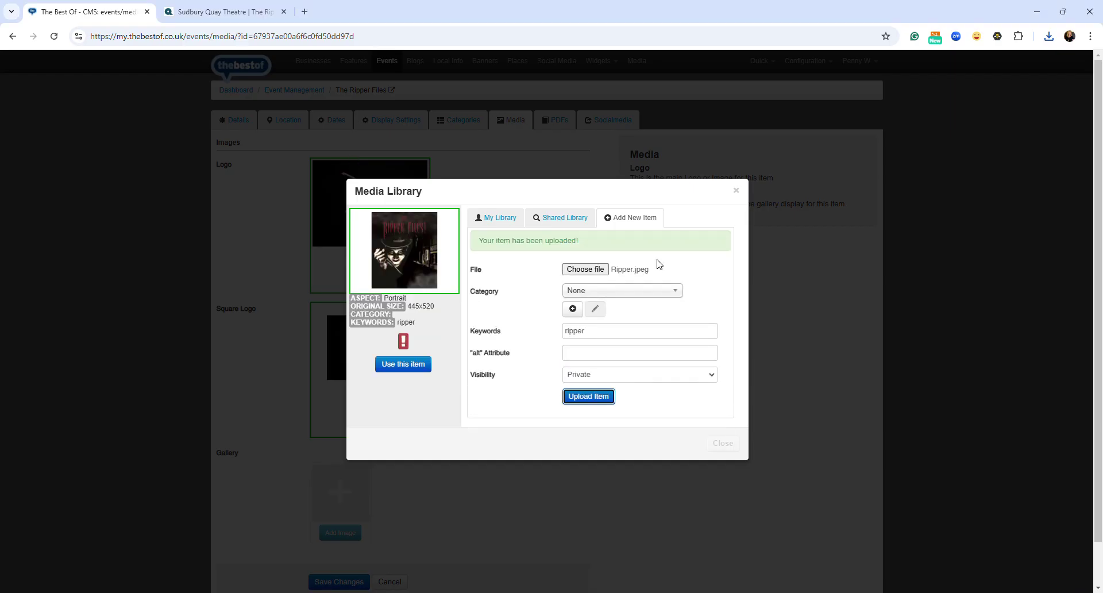
Step: Use the uploaded Ripper poster as the event's logo and save the media changes
left_click(402, 364)
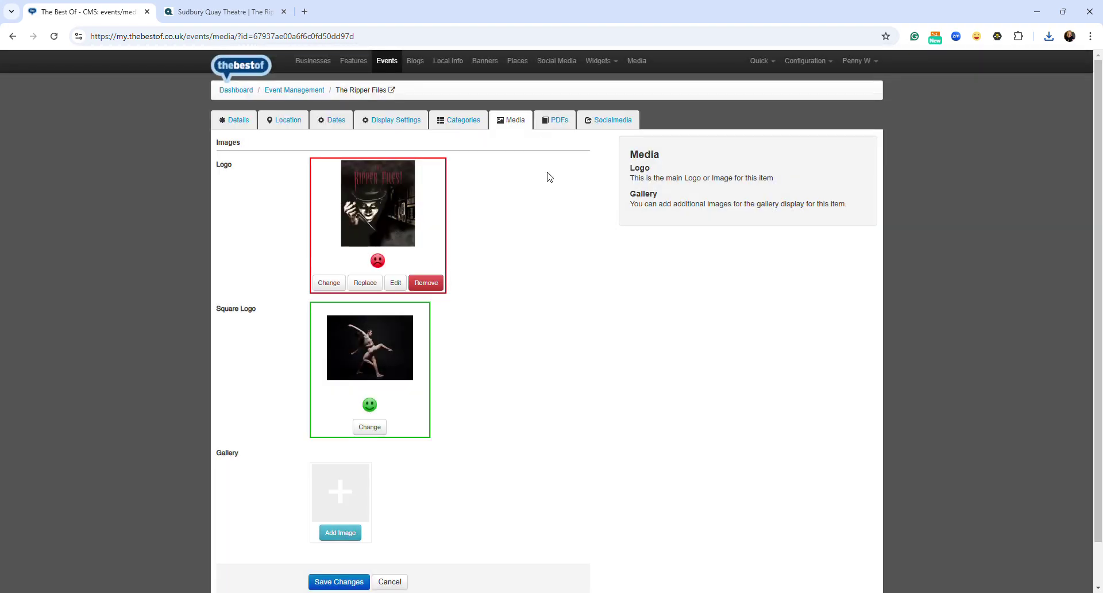
scroll(550, 202, "down", 1)
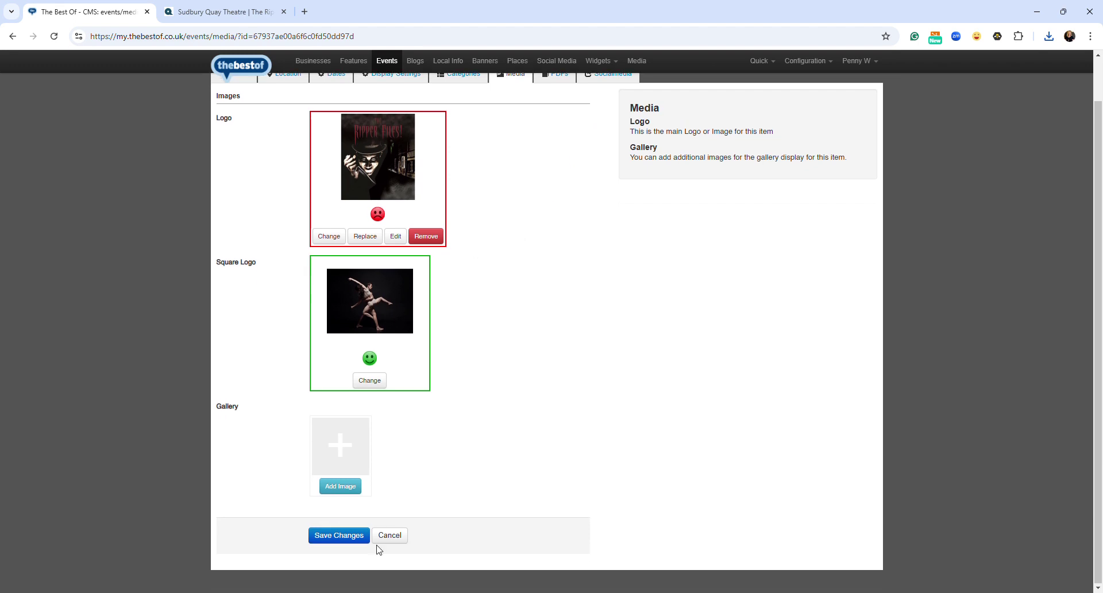
left_click(362, 536)
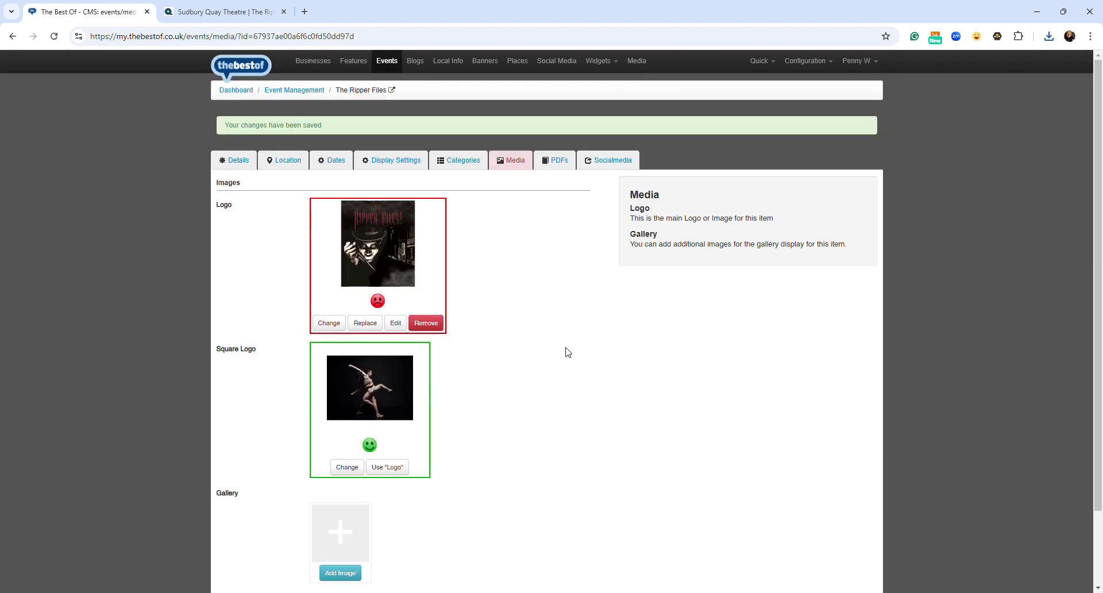
Step: Reuse the logo image for the event's square logo and save the media changes
left_click(389, 467)
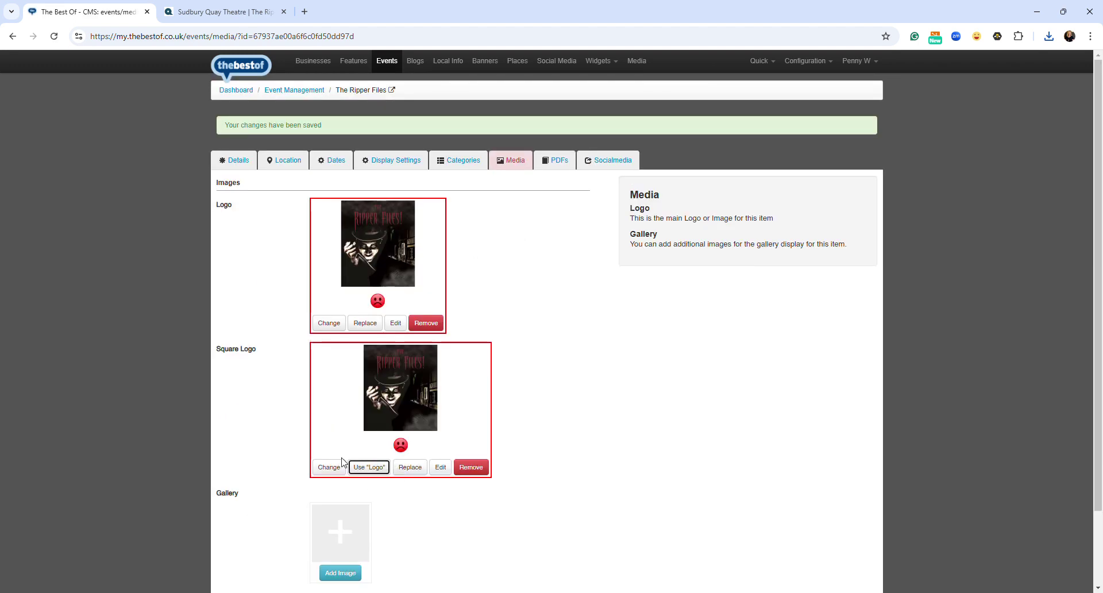
scroll(353, 420, "down", 2)
left_click(338, 536)
Step: Review the live The Ripper Files event page, checking its date, poster, description and contact details against the Quay Theatre's page
left_click(395, 92)
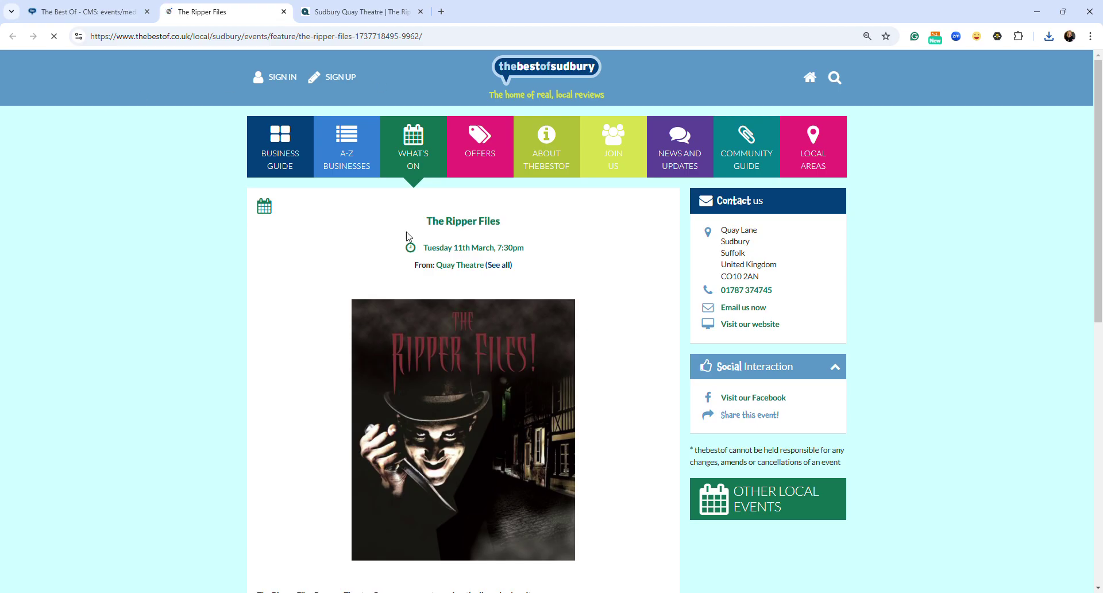
scroll(677, 313, "down", 5)
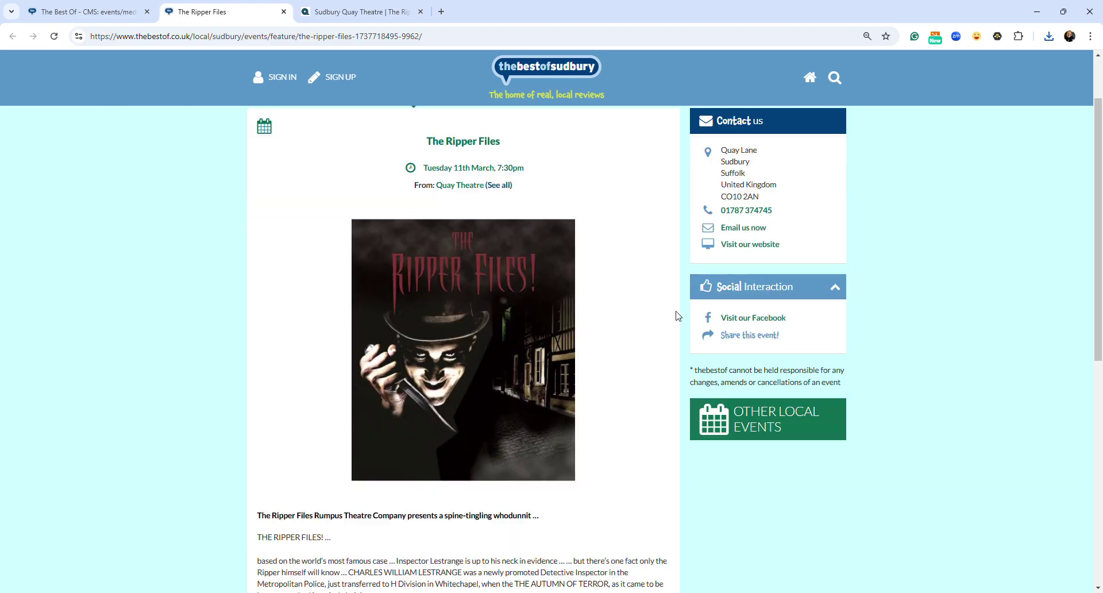
scroll(677, 307, "down", 5)
scroll(672, 309, "up", 10)
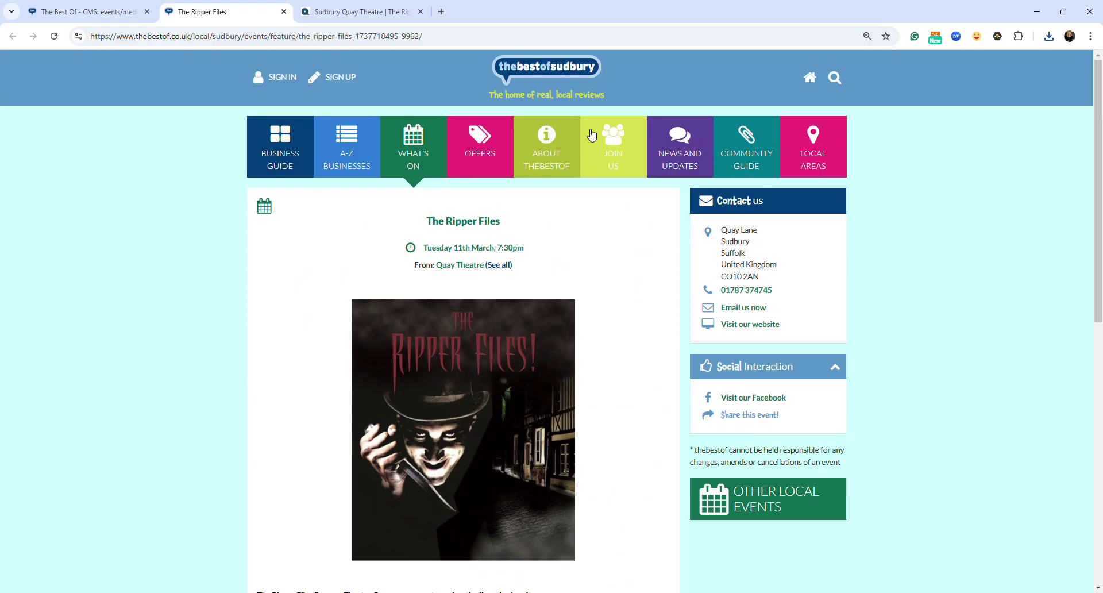
left_click(356, 11)
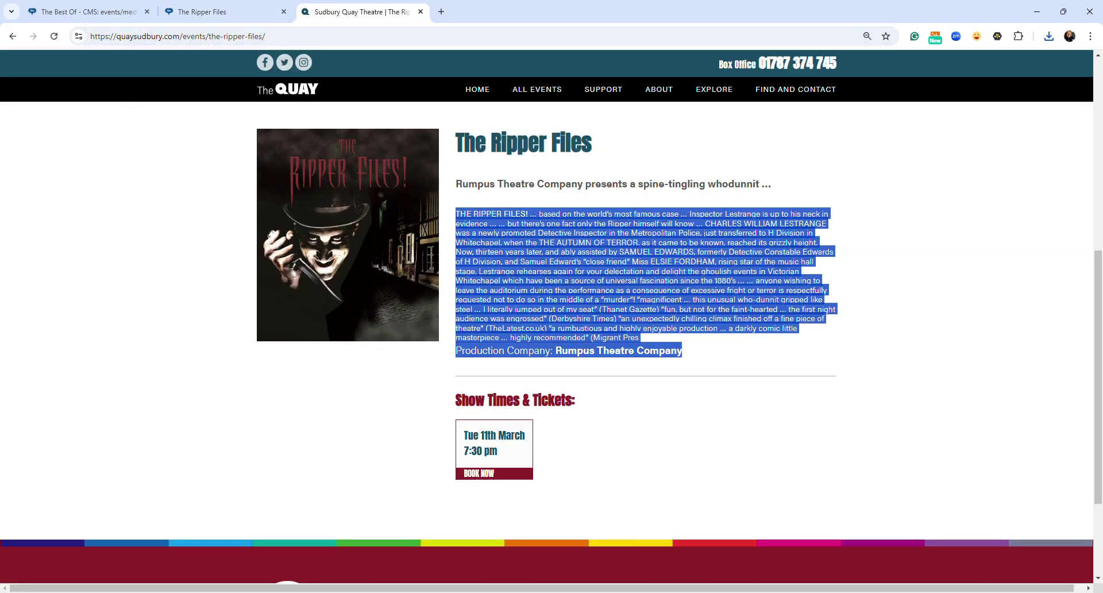